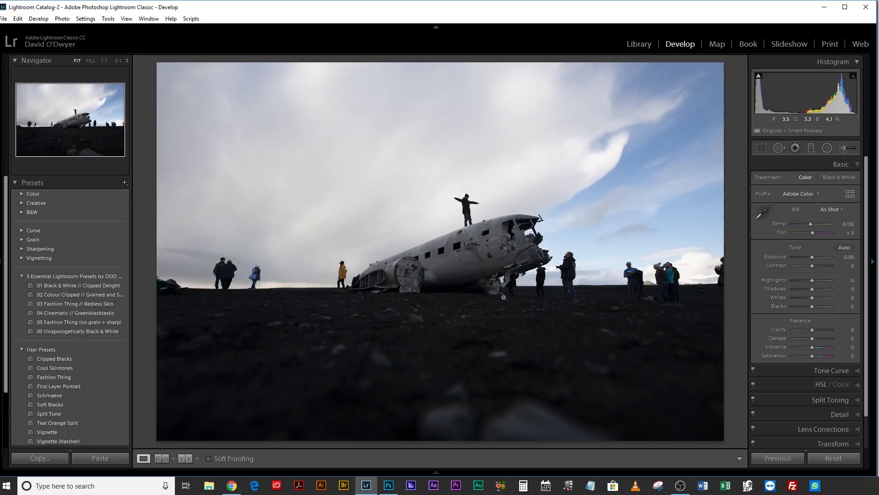
- Compare the original plane wreck photo with the version without people, inspecting the horizon and background areas at 1:1
key(Right)
key(Left)
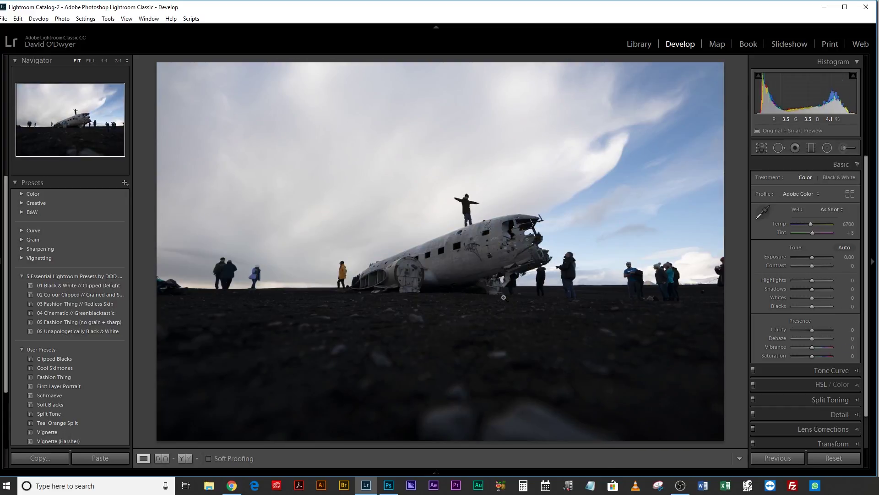
key(Right)
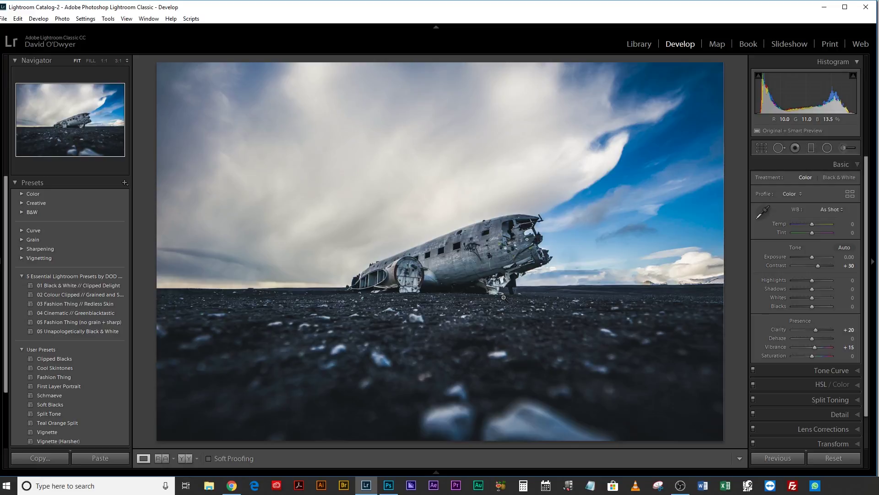
key(ctrl+shift+r)
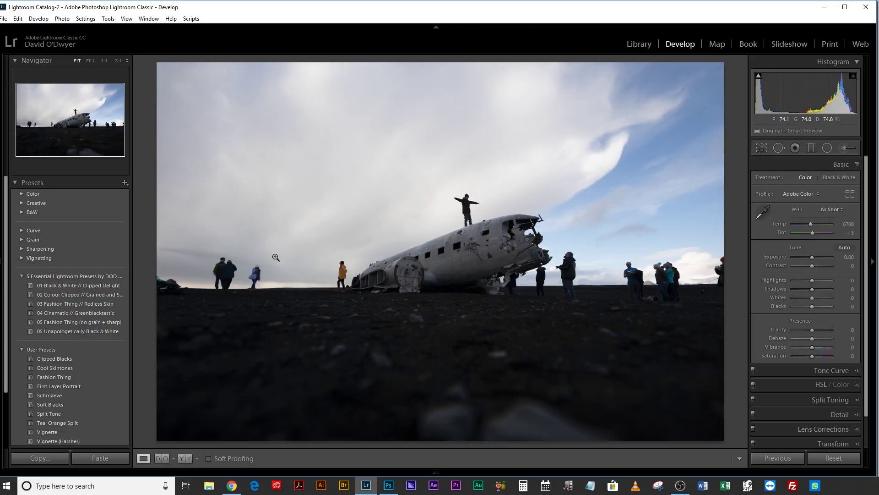
key(ctrl+z)
click(246, 274)
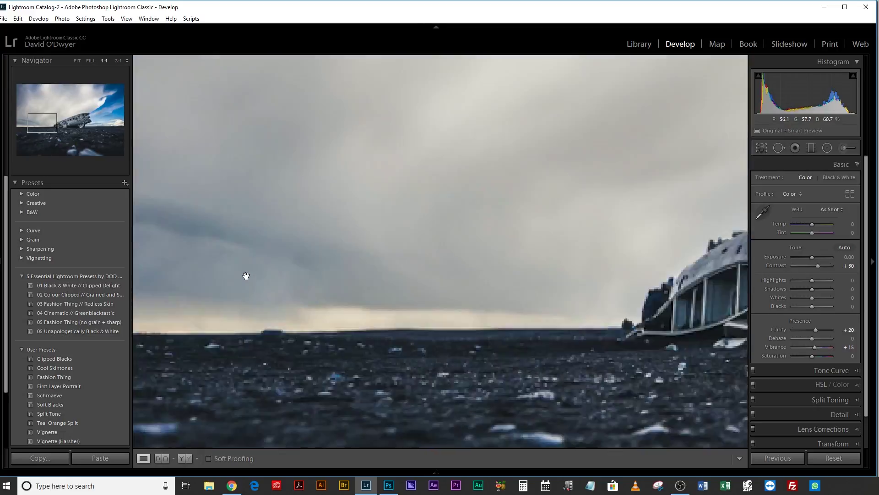
drag(277, 271, 462, 309)
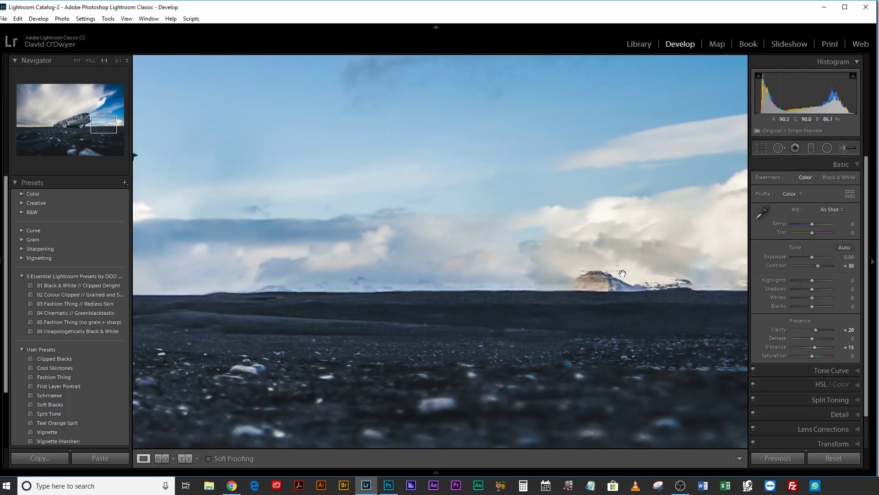
drag(629, 276, 564, 299)
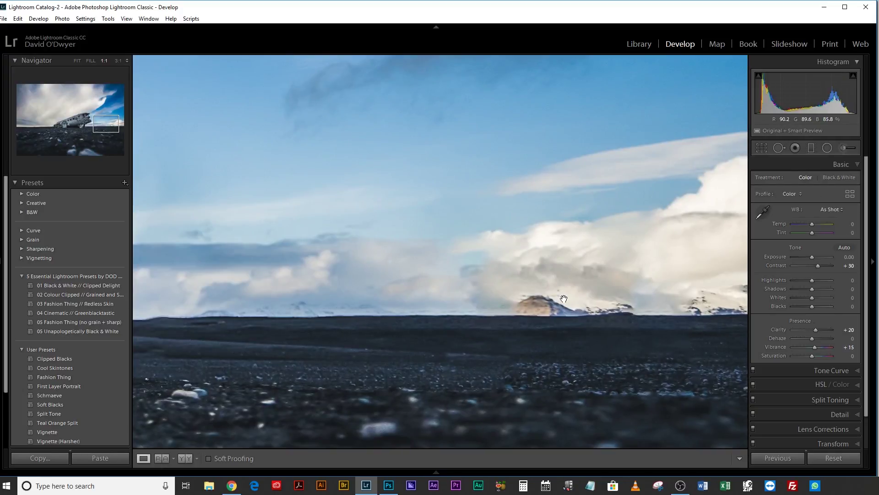
key(Left)
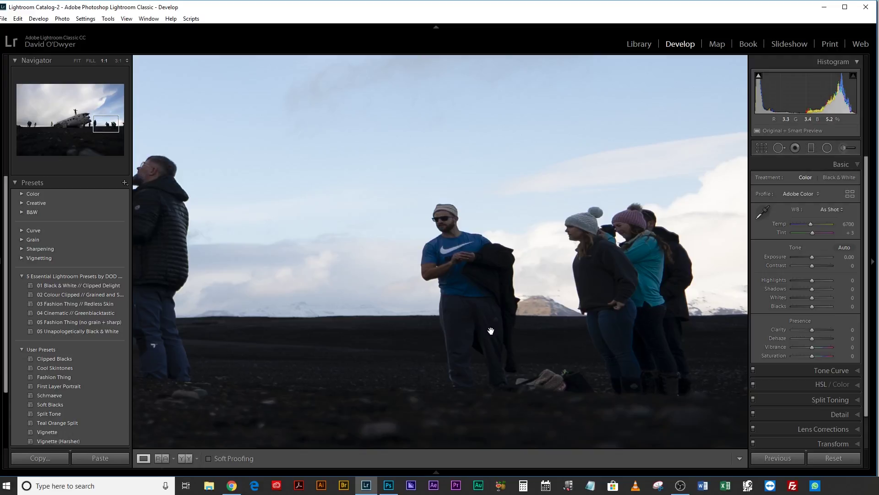
key(Right)
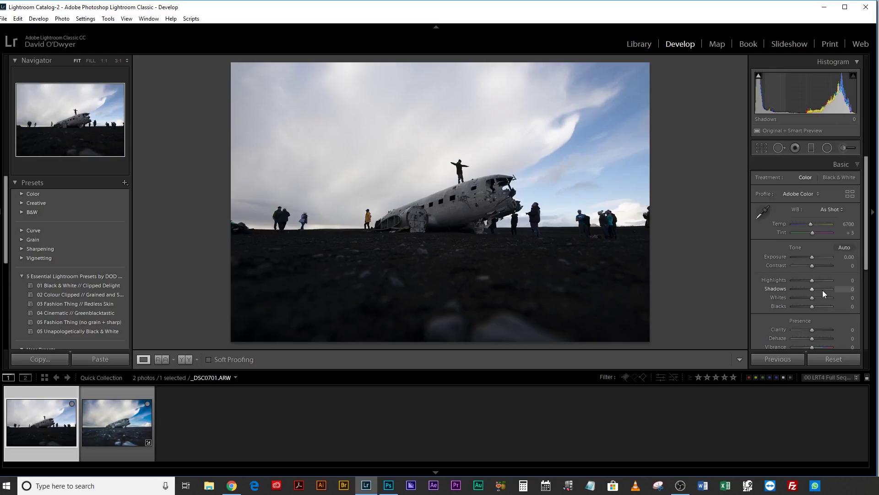
- Set the original photo's Shadows to +57, Highlights to -45 and Contrast to +36
click(824, 290)
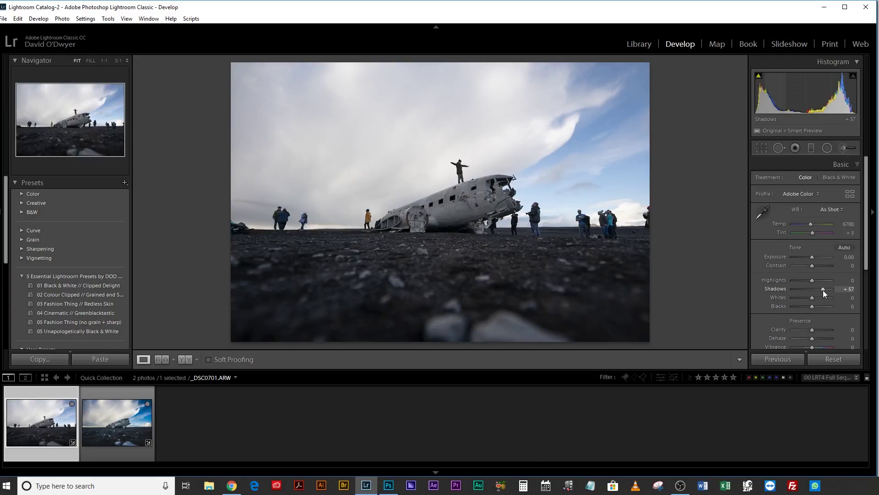
click(801, 280)
drag(801, 280, 819, 265)
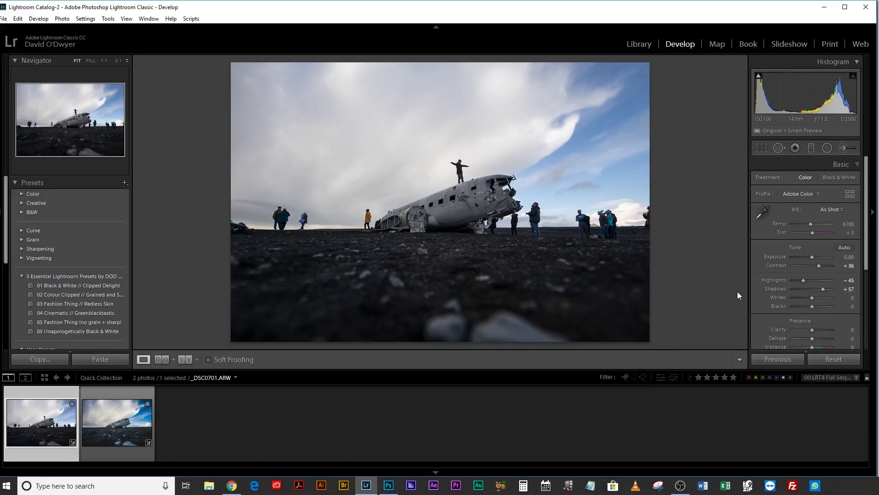
- Set the photo's Vibrance to +30 and Saturation to +10
scroll(852, 297, down, 3)
click(852, 295)
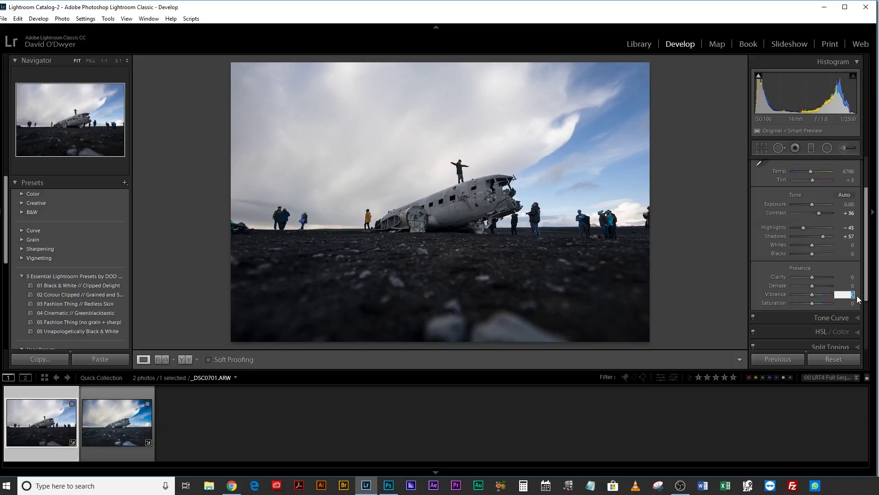
text(30)
key(Return)
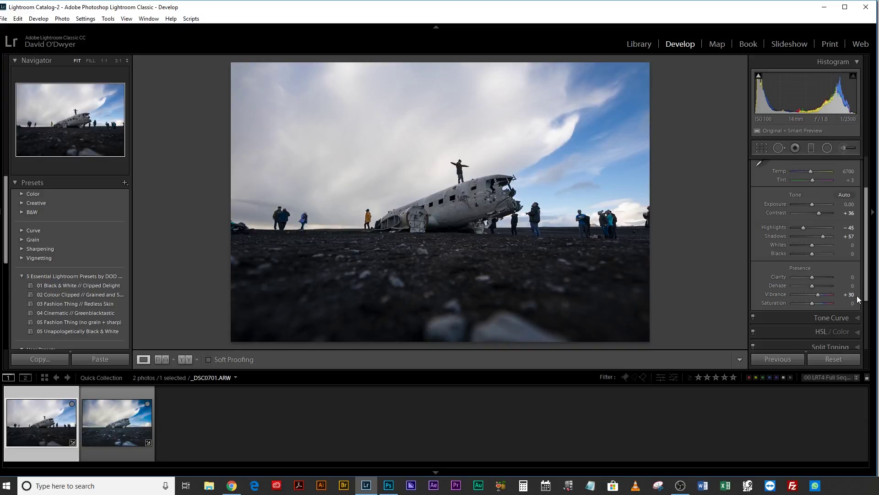
click(853, 302)
text(10)
key(Return)
scroll(853, 303, up, 3)
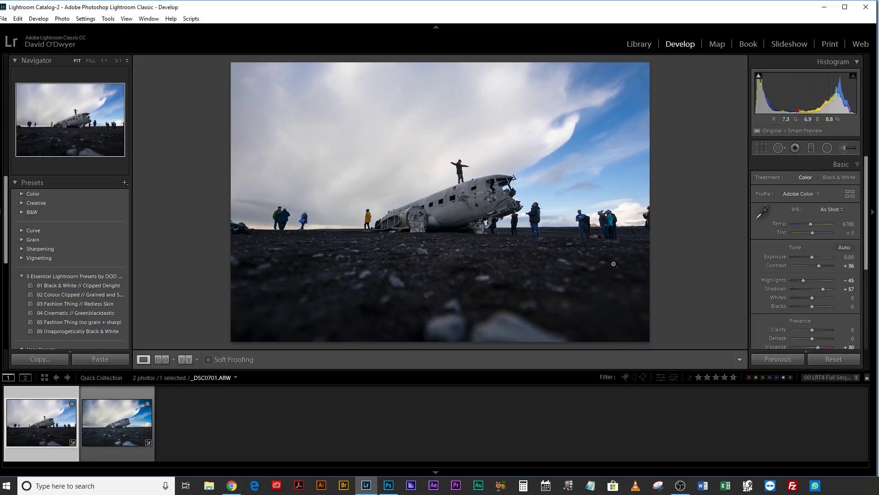
- Paint over the dark foreground with an adjustment brush using the Clarity effect at 33
key(k)
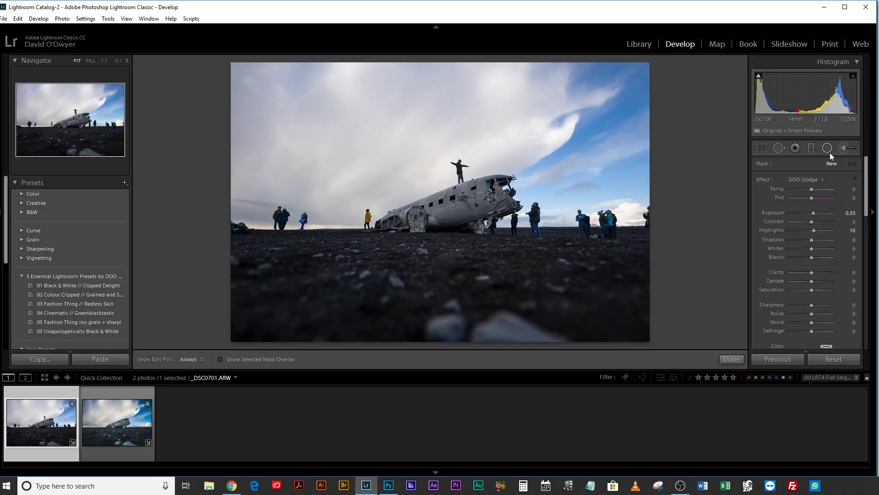
click(821, 178)
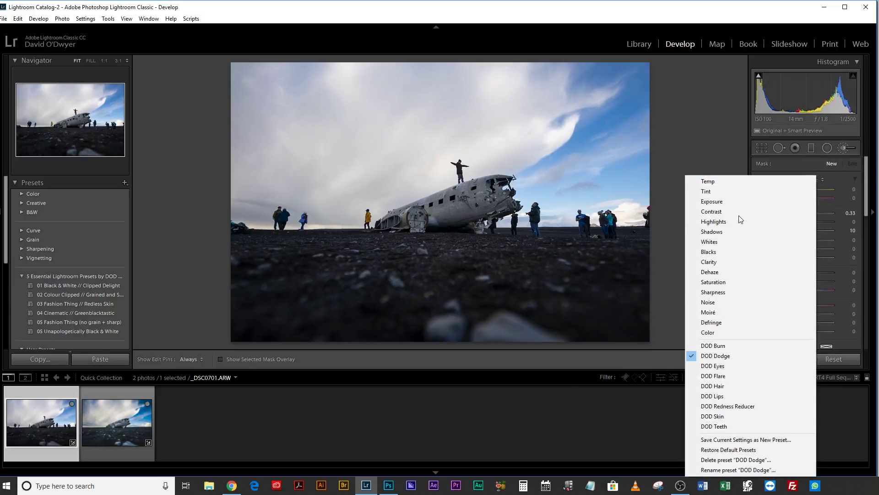
click(716, 262)
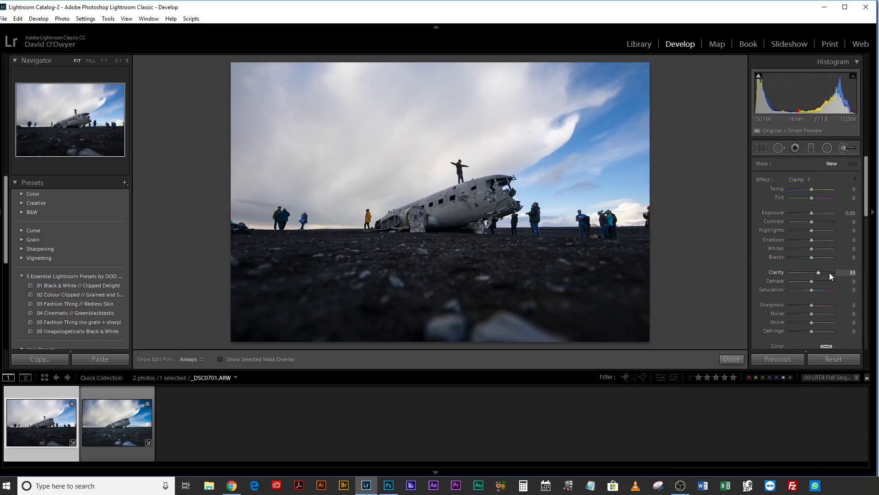
mouse_move(564, 248)
mouse_down()
mouse_move(256, 255)
mouse_move(454, 297)
mouse_move(587, 306)
mouse_move(541, 320)
mouse_move(305, 295)
mouse_move(357, 280)
mouse_move(590, 275)
mouse_move(559, 282)
mouse_move(236, 264)
mouse_move(480, 278)
mouse_move(602, 263)
mouse_move(438, 235)
mouse_move(453, 207)
mouse_move(487, 209)
mouse_move(436, 209)
mouse_move(390, 236)
mouse_move(403, 294)
mouse_up()
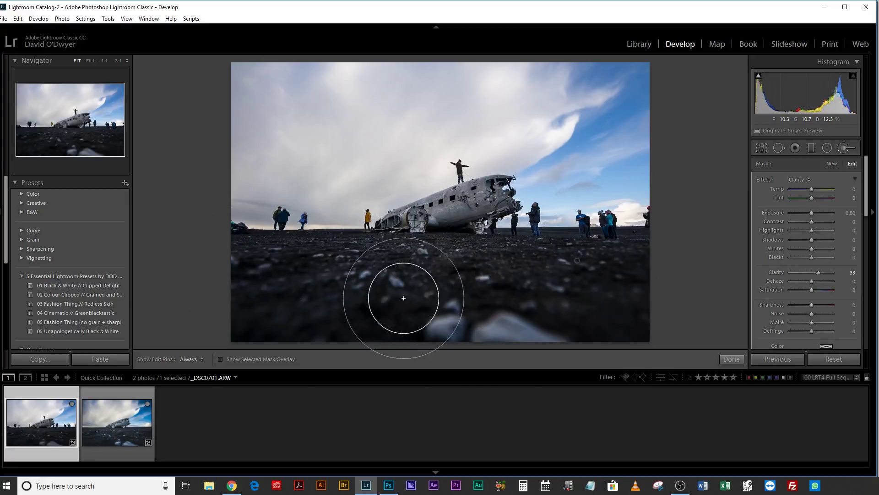
key(h)
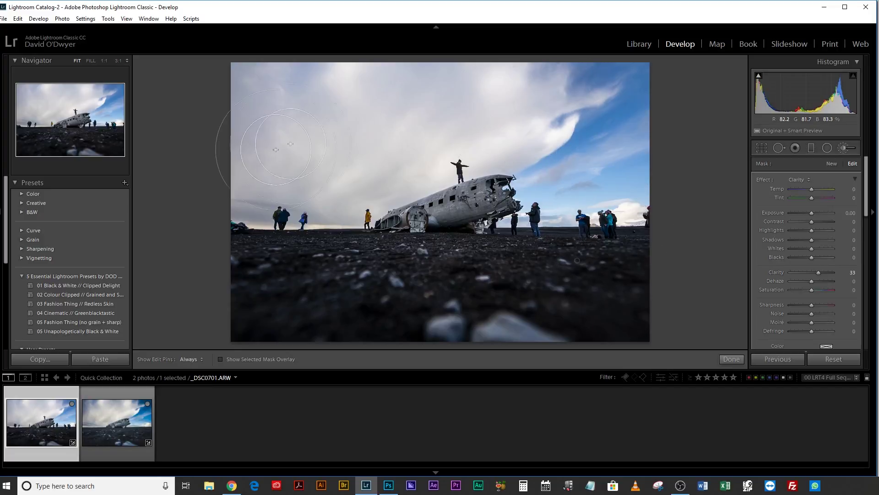
key(h)
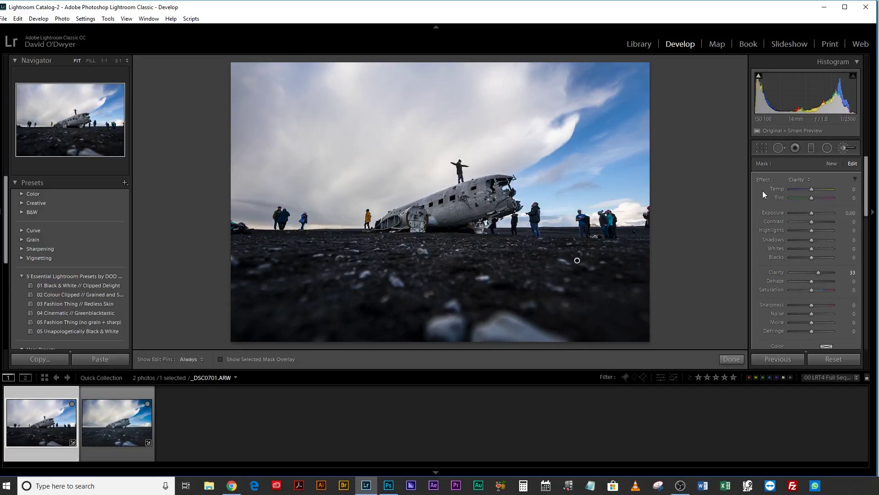
- Finish the brush adjustment and shape the RGB tone curve into an S-curve with darker shadows and brighter highlights
key(k)
click(813, 164)
click(851, 179)
click(805, 247)
click(782, 271)
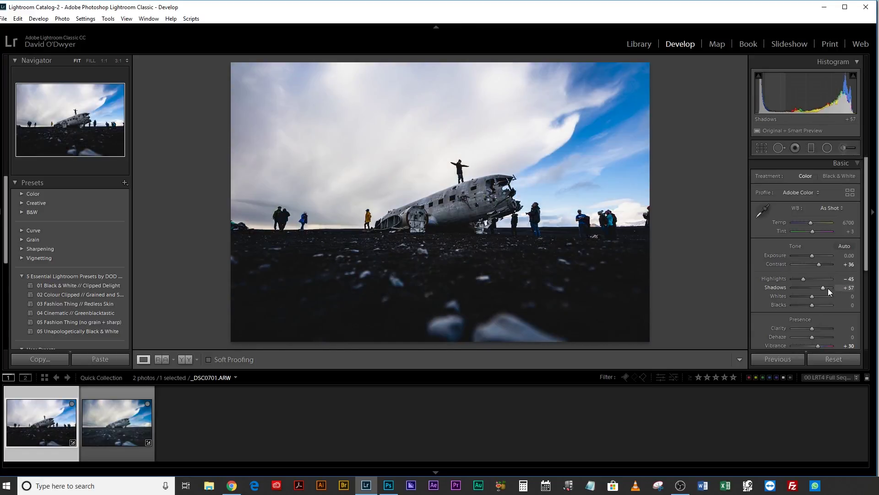
- Raise Shadows to +88 and reduce Contrast to +21
click(829, 288)
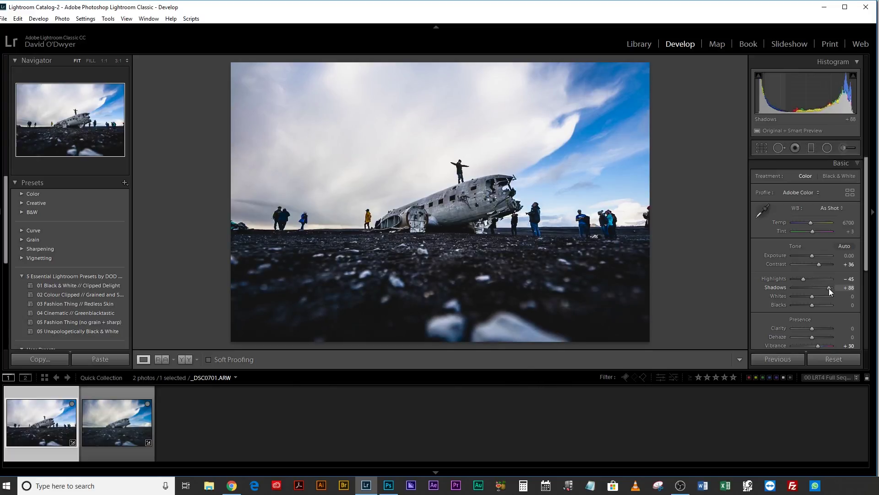
drag(819, 264, 816, 265)
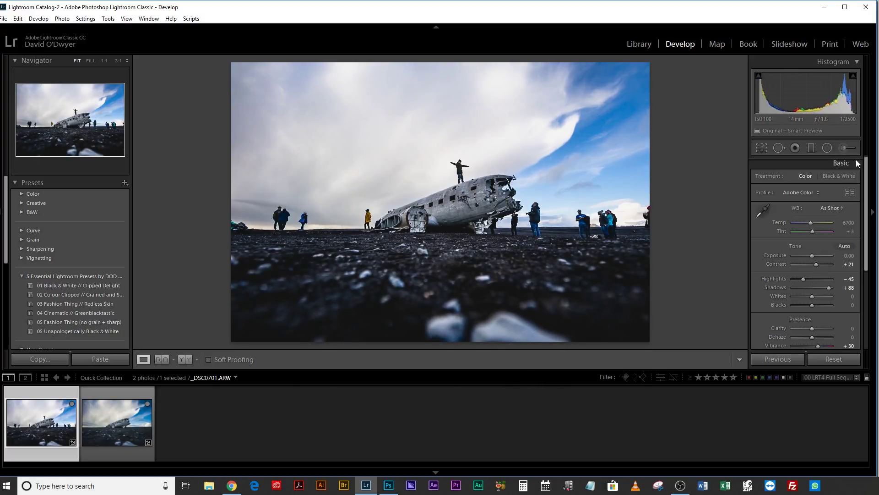
- Split tone the photo with highlights at hue 60, saturation 10 and shadows at hue 230, saturation 10
scroll(870, 183, down, 10)
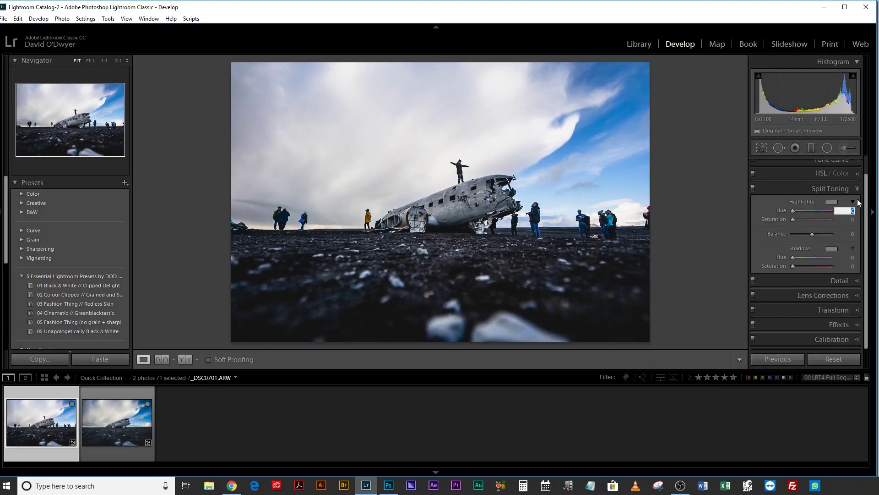
key(Tab)
text(10)
key(Tab)
key(Tab)
key(Tab)
text(10)
key(Return)
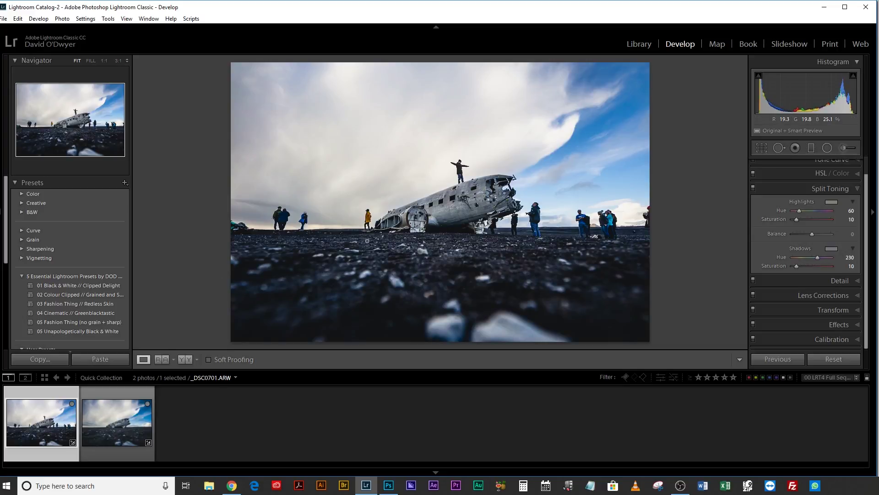
- Raise the black point of the RGB tone curve to fade the darkest tones
click(116, 423)
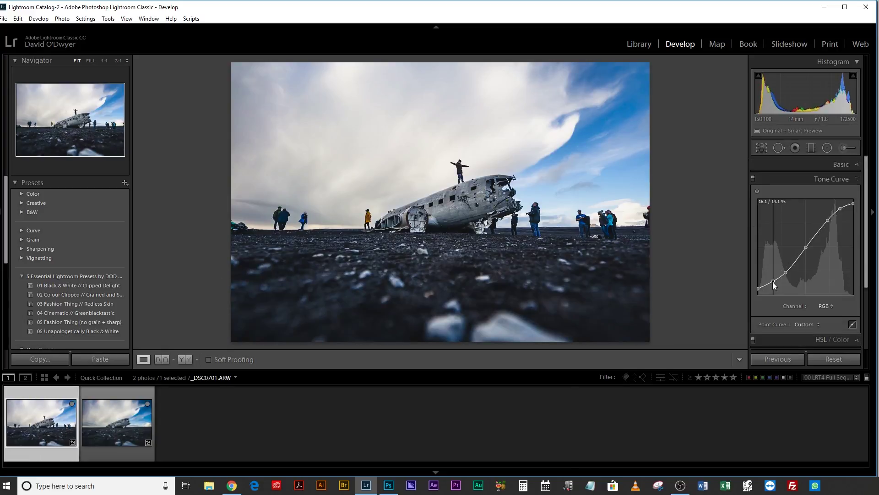
drag(774, 283, 752, 284)
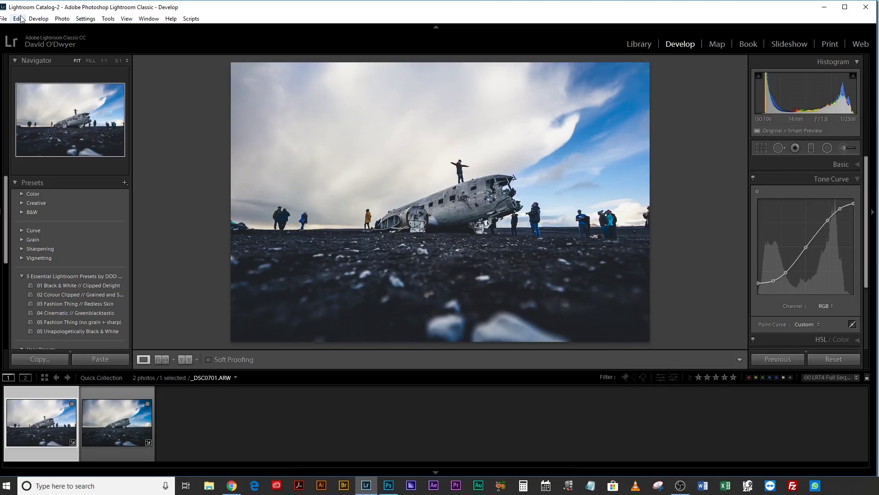
- Open the preferences and view the External Editing settings
click(18, 18)
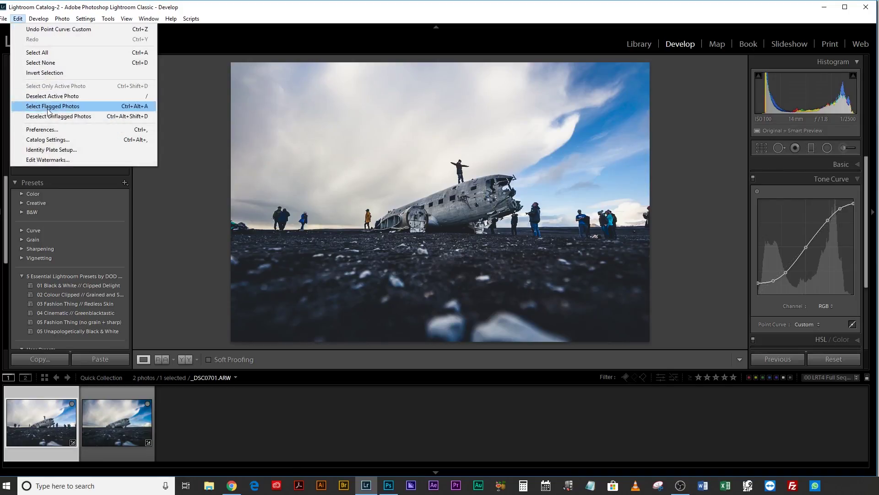
click(50, 127)
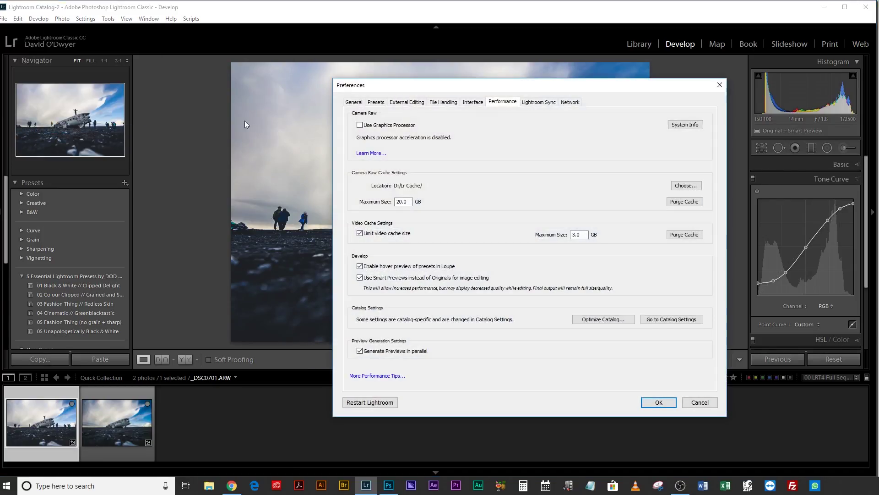
click(407, 102)
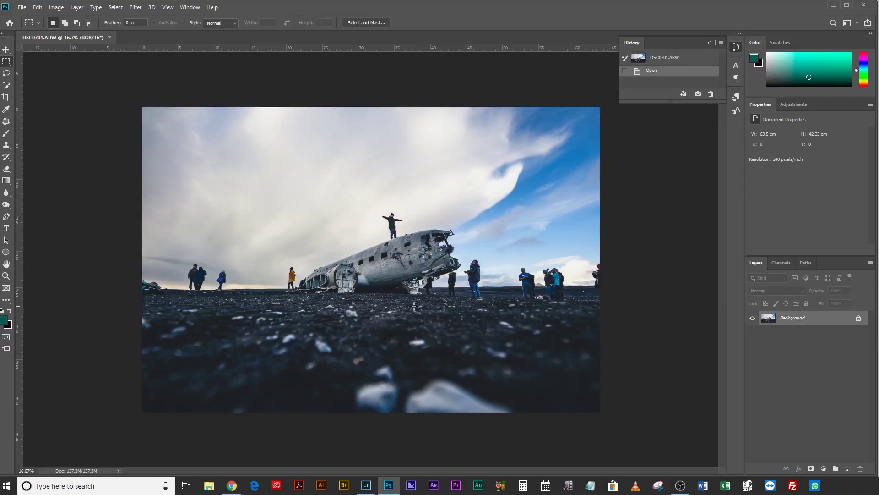
- In Photoshop, duplicate the Background layer and loosely outline the man standing on the plane with the Patch tool
key(ctrl+j)
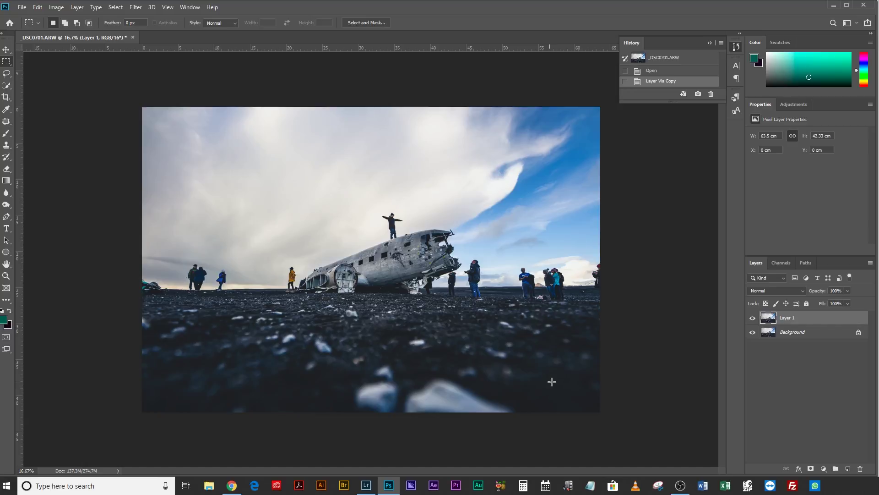
key(alt)
scroll(397, 223, up, 5)
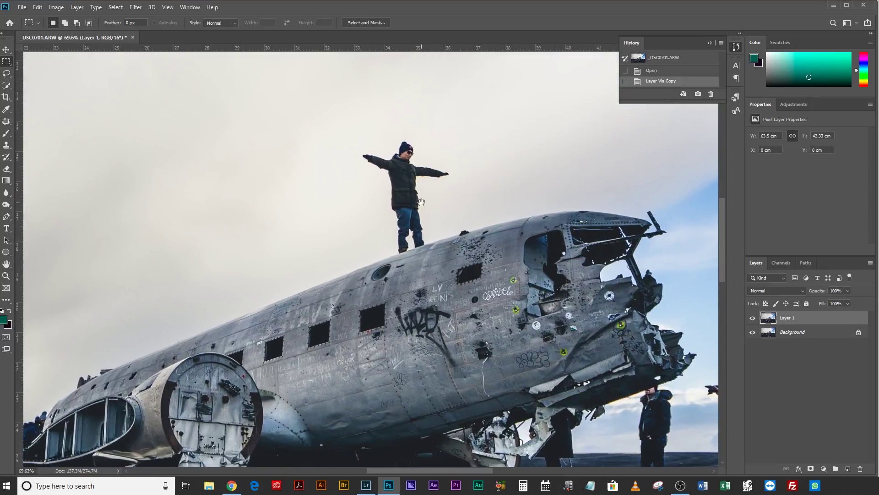
drag(420, 202, 411, 275)
key(j)
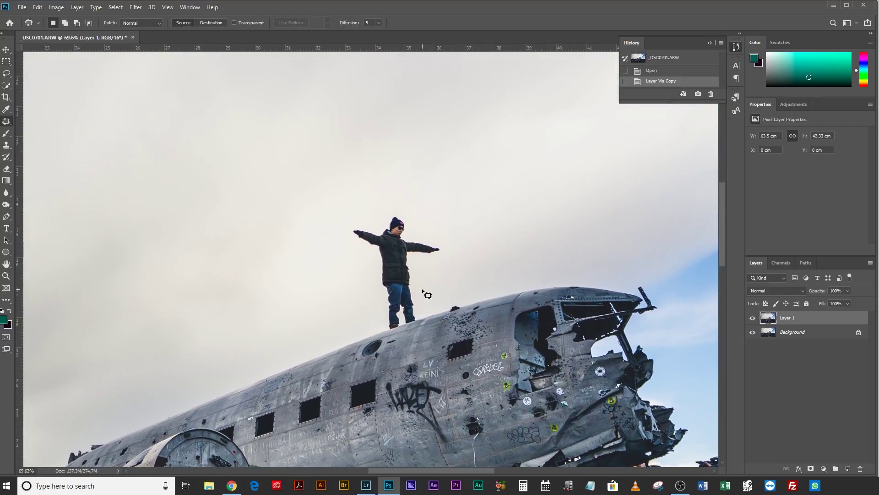
mouse_move(385, 325)
mouse_down()
mouse_move(378, 258)
mouse_move(352, 240)
mouse_move(346, 222)
mouse_move(415, 206)
mouse_move(416, 229)
mouse_move(440, 244)
mouse_move(444, 258)
mouse_move(422, 259)
mouse_move(420, 317)
mouse_move(389, 327)
mouse_up()
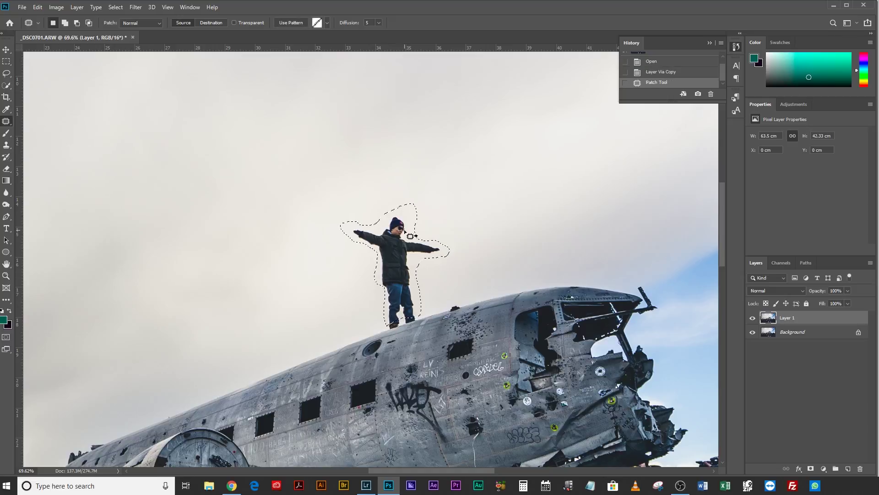
- Remove the man standing on the plane with a Content-Aware fill of his outline, and clear the selection
key(l)
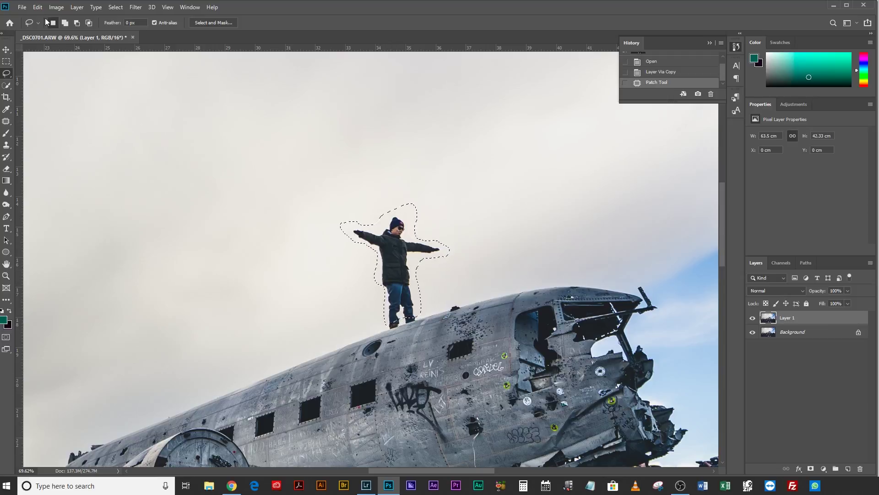
click(38, 8)
click(52, 150)
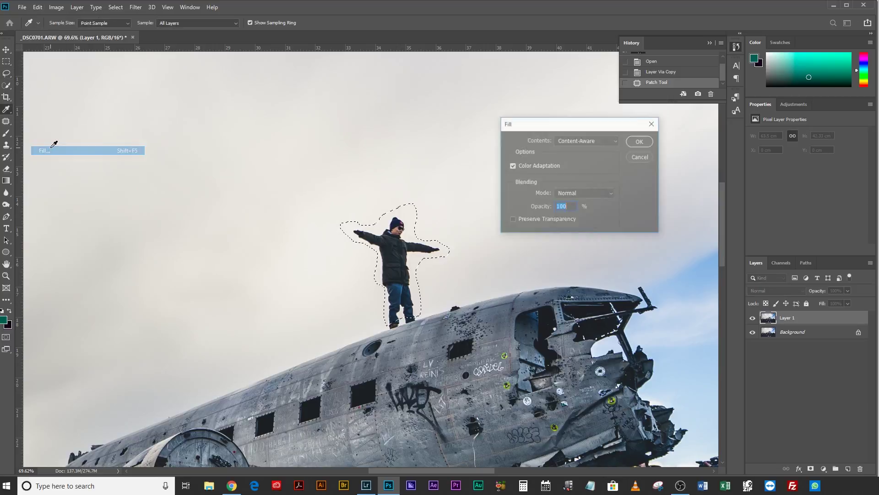
click(580, 142)
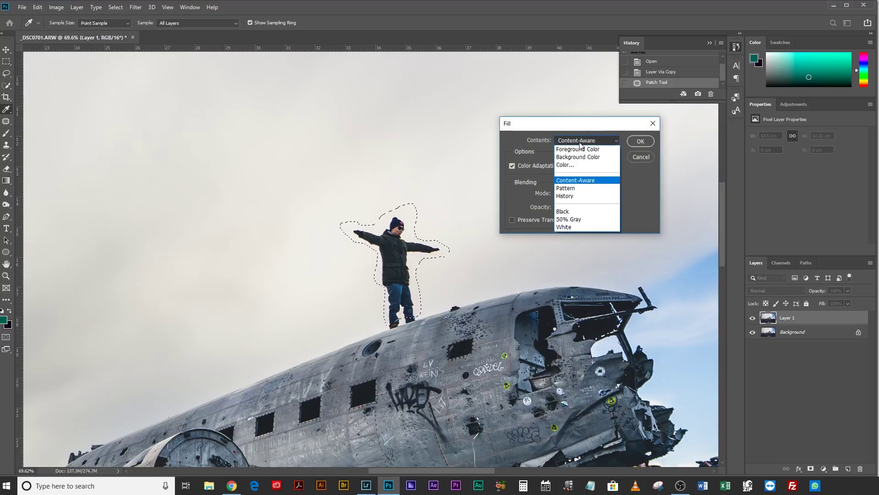
click(578, 180)
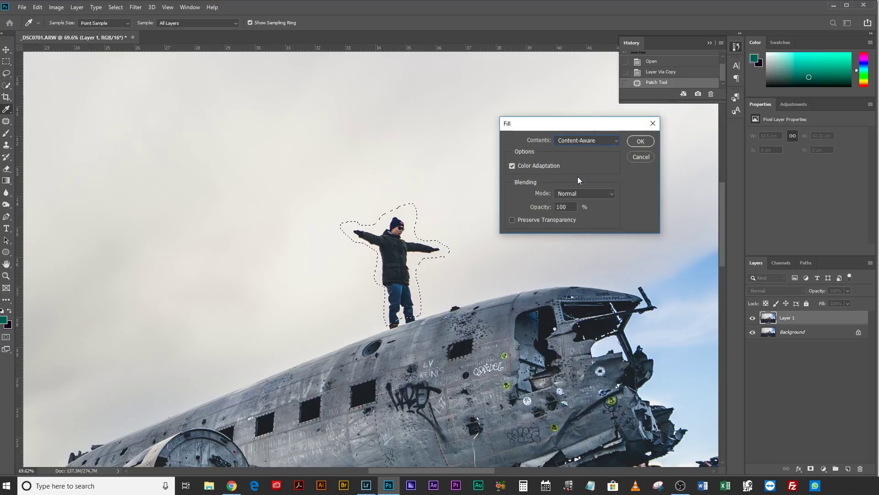
click(640, 141)
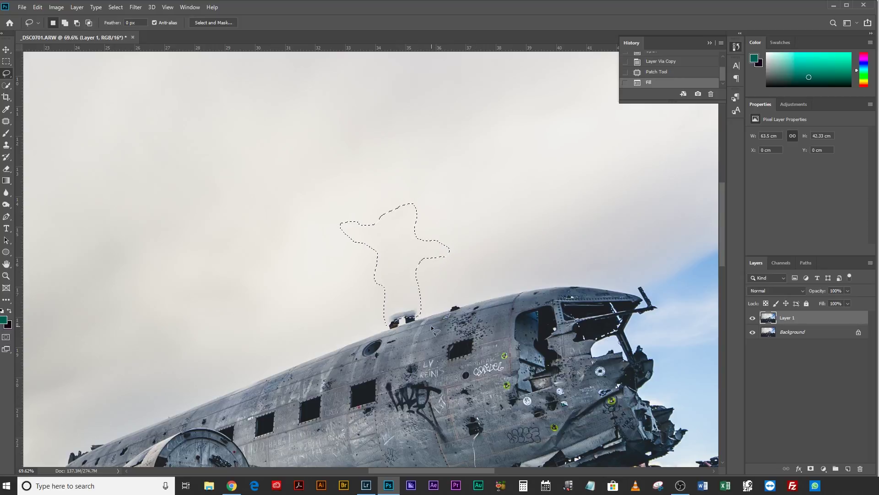
key(ctrl+d)
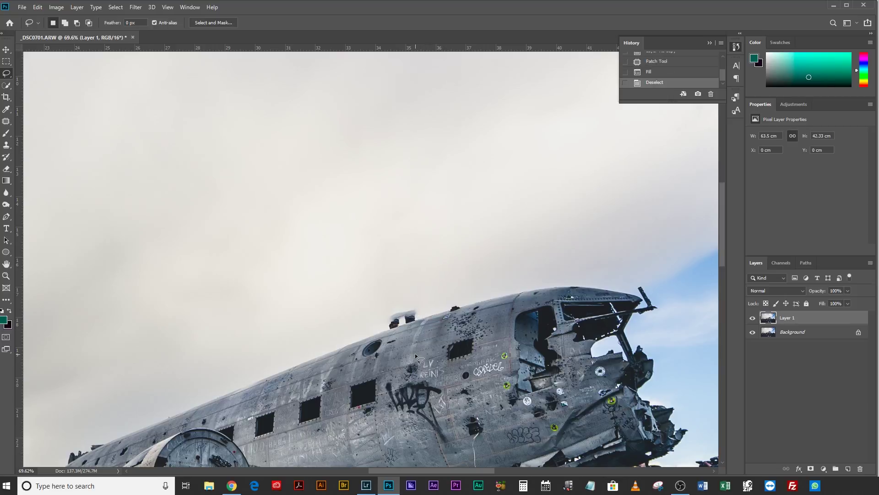
- Clone clean sky and fuselage edge over the leftover shoe fragments on the plane's roof, using a 125 px Clone Stamp brush
key(s)
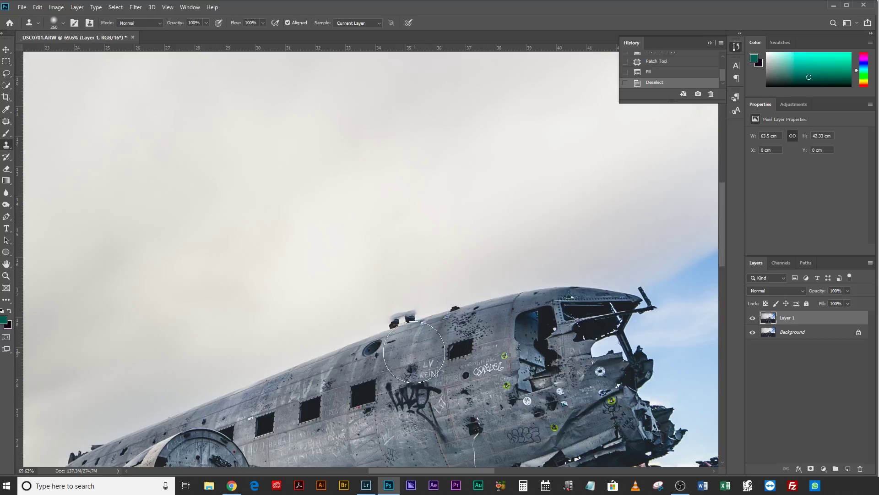
key(bracketleft)
key(bracketleft)
key(bracketleft)
key(bracketleft)
alt+click(321, 357)
mouse_move(353, 328)
mouse_down()
mouse_move(385, 316)
mouse_move(395, 326)
mouse_up()
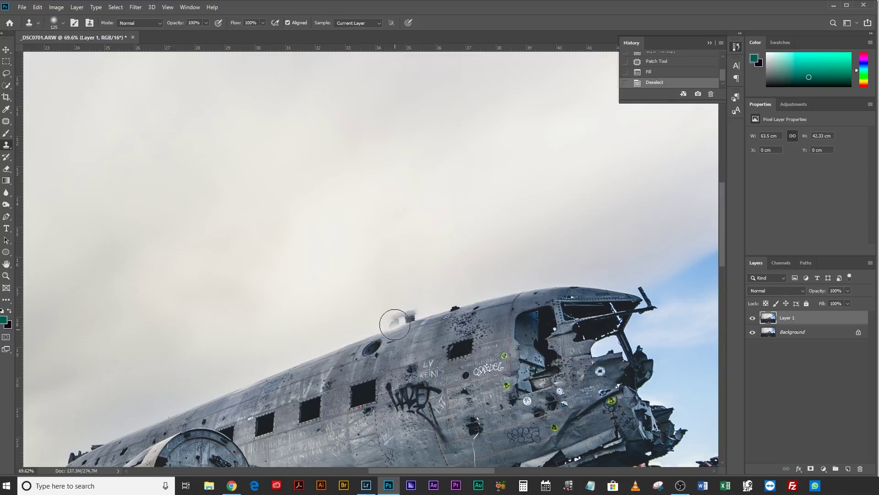
click(397, 327)
click(400, 327)
click(412, 325)
click(398, 313)
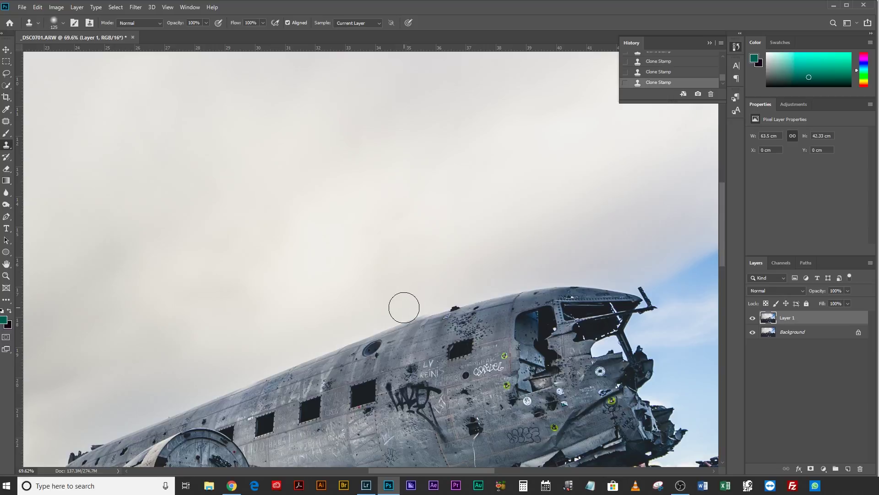
key(bracketleft)
key(bracketleft)
key(bracketleft)
key(bracketleft)
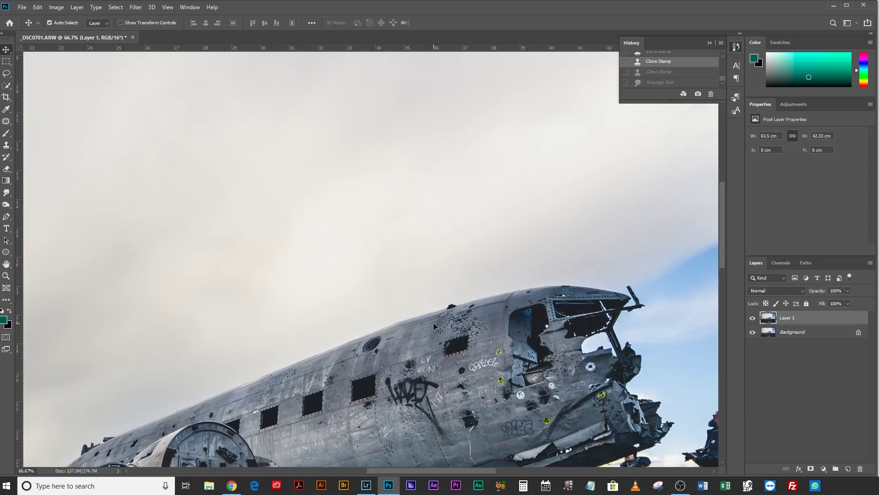
- Outline the man with the camera in front of the plane's nose, including his hands, and remove him with a Content-Aware fill
key(ctrl+0)
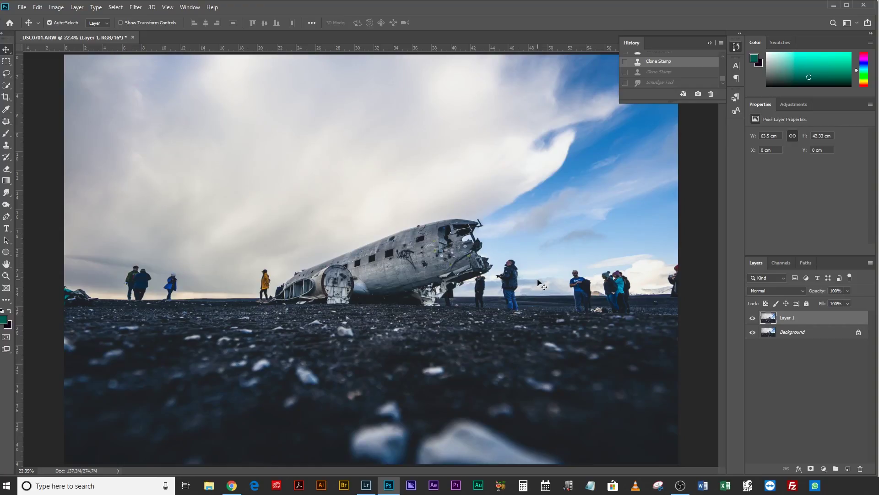
scroll(519, 284, up, 5)
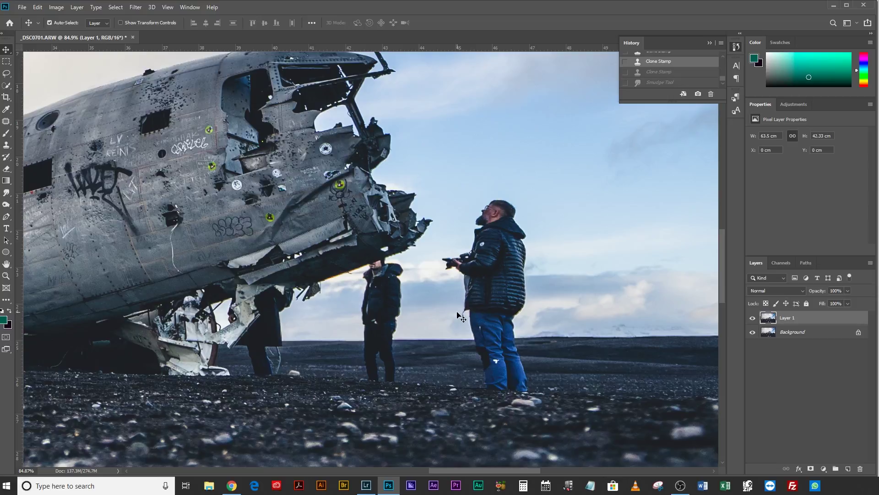
key(j)
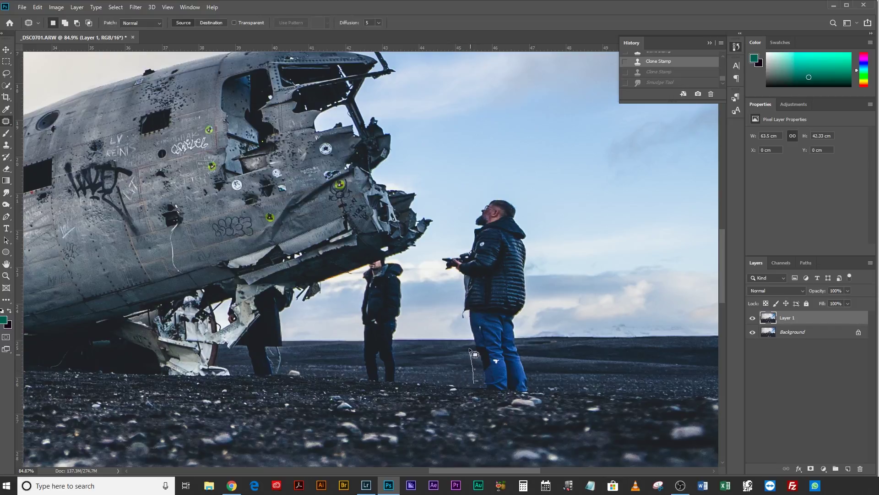
mouse_move(444, 264)
mouse_down()
mouse_move(459, 232)
mouse_move(537, 296)
mouse_move(522, 392)
mouse_up()
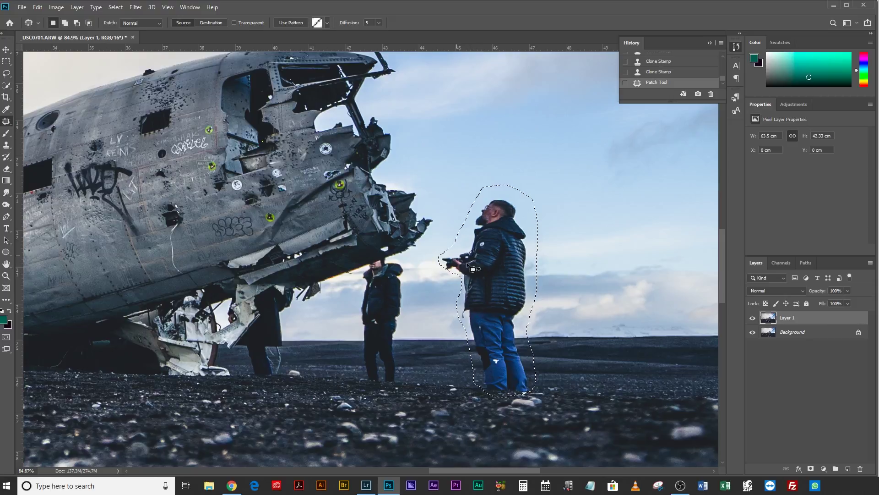
key(shift)
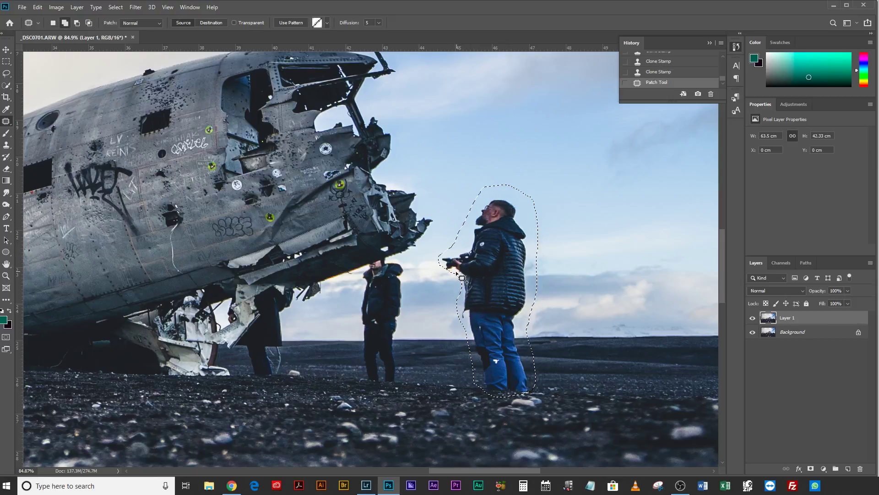
mouse_move(444, 265)
mouse_down()
mouse_move(440, 275)
mouse_move(460, 279)
mouse_up()
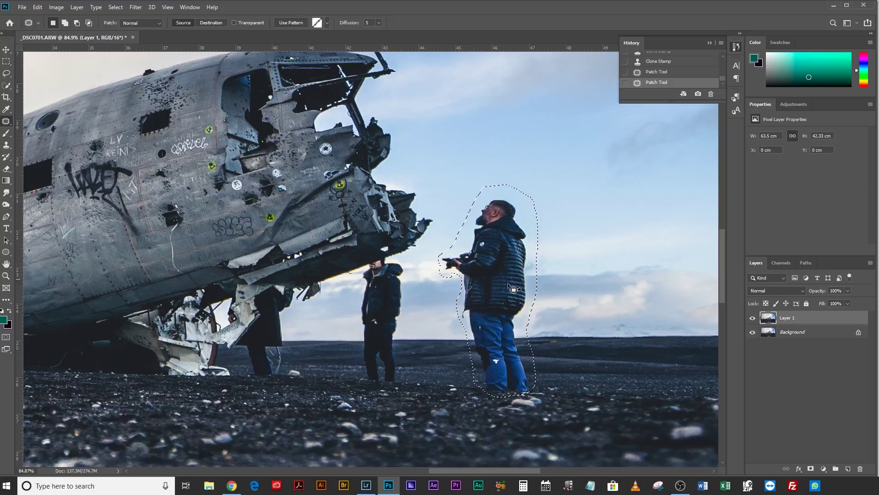
key(shift+BackSpace)
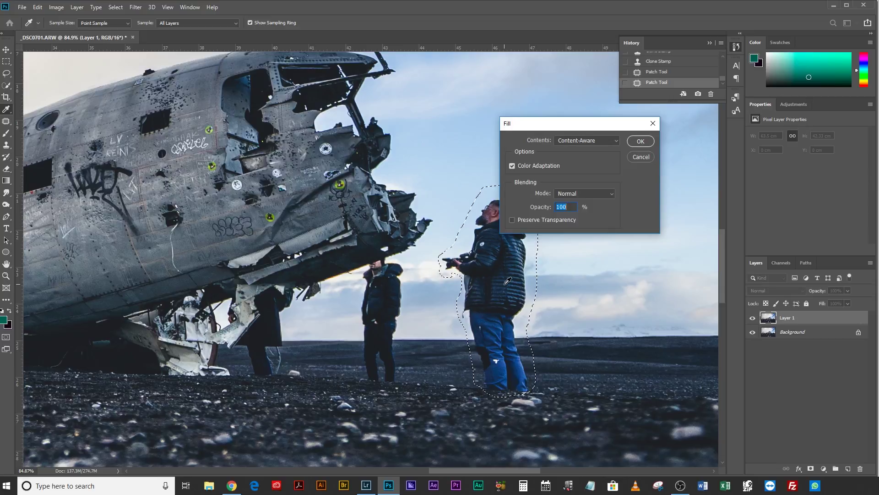
key(Return)
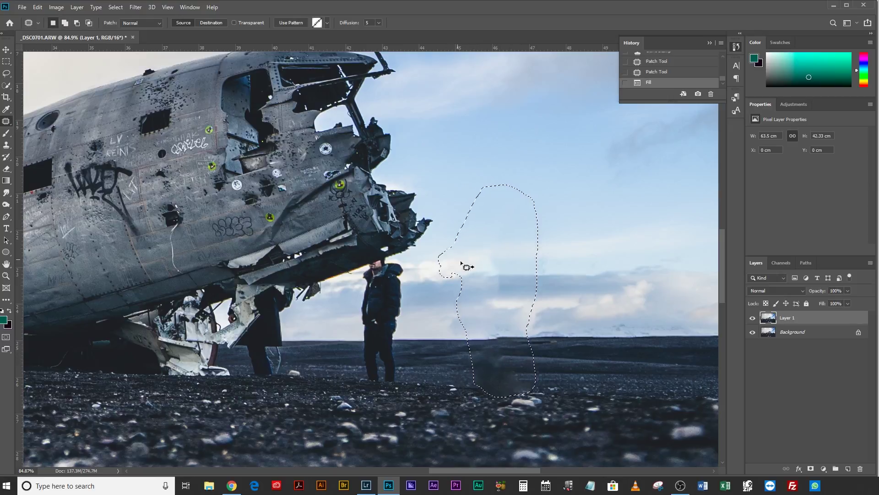
key(ctrl+d)
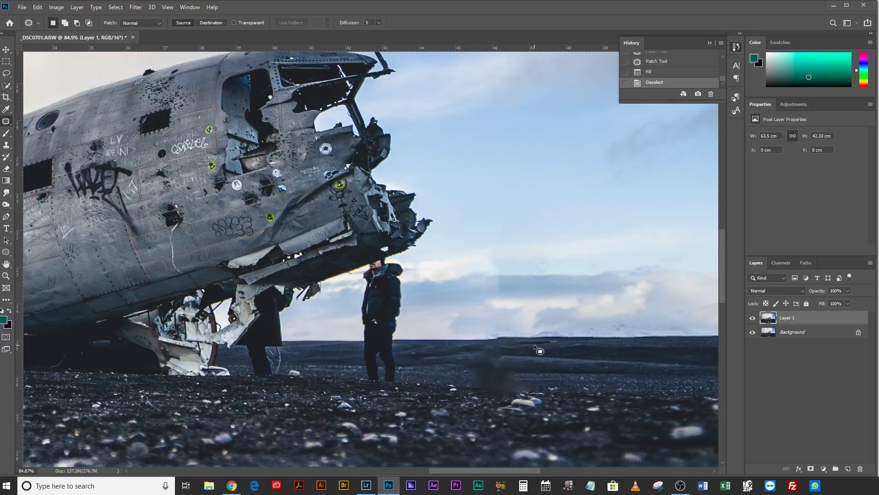
- Clone the horizon line across the area where the man with the camera stood, using a 70 px brush
key(s)
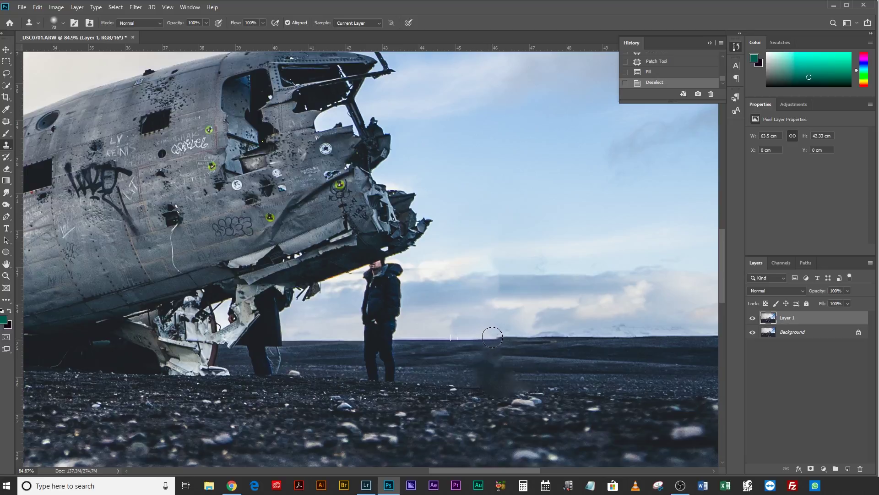
click(509, 334)
click(516, 334)
click(522, 334)
click(536, 337)
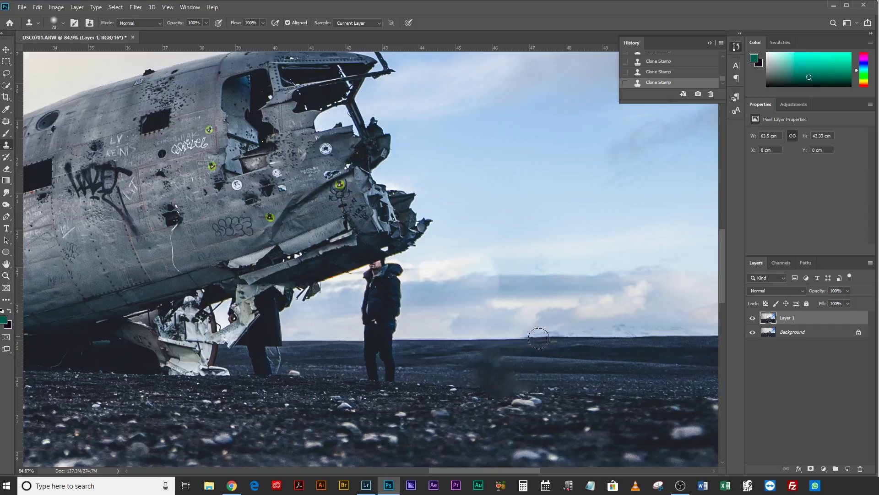
- Lasso the uneven spot on the horizon in front of the plane and replace it with a Content-Aware fill
key(l)
mouse_move(538, 327)
mouse_down()
mouse_move(519, 337)
mouse_move(528, 348)
mouse_move(548, 334)
mouse_move(540, 329)
mouse_up()
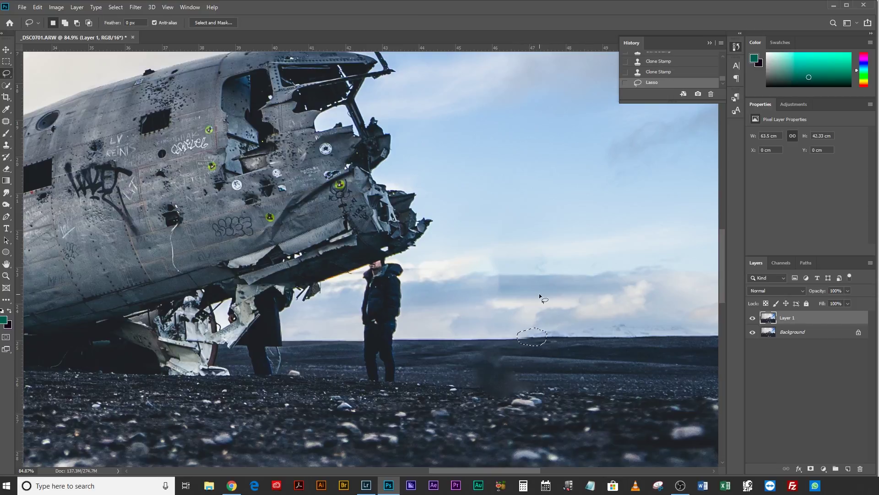
key(shift+BackSpace)
key(Return)
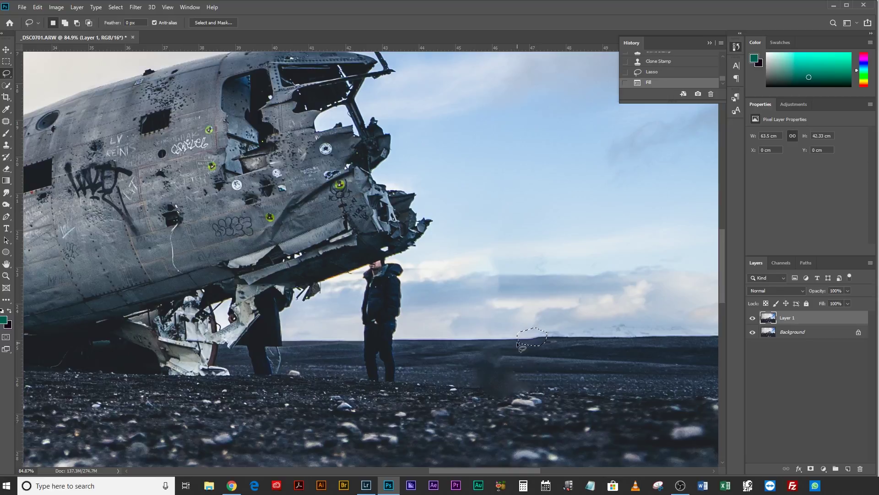
key(ctrl+d)
- Clone ground texture over the dark blurry smudge where the man's legs were, using a 125 px brush
mouse_move(499, 365)
mouse_down()
mouse_move(518, 353)
mouse_move(502, 381)
mouse_up()
key(ctrl+d)
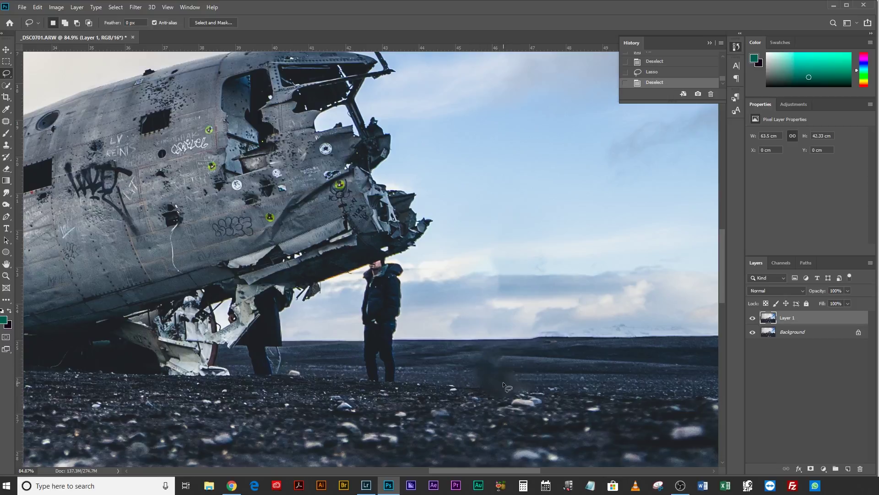
key(s)
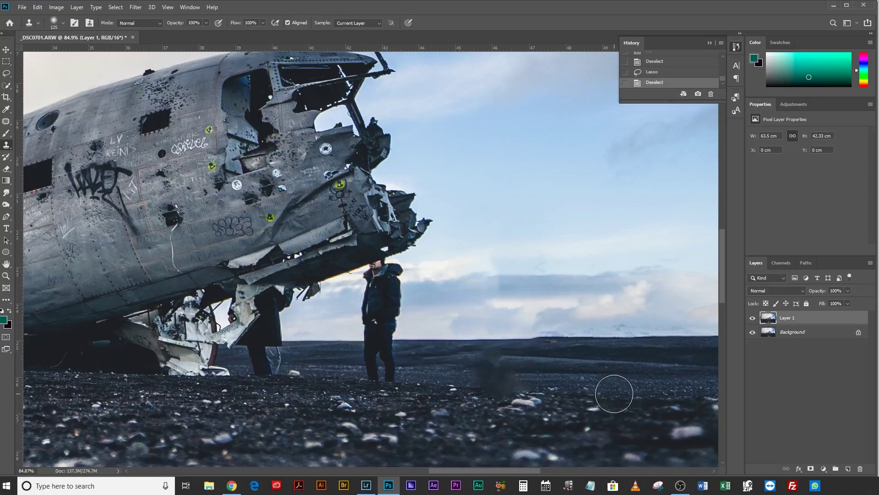
mouse_move(506, 366)
mouse_down()
mouse_move(496, 383)
mouse_move(482, 382)
mouse_move(522, 383)
mouse_move(452, 369)
mouse_up()
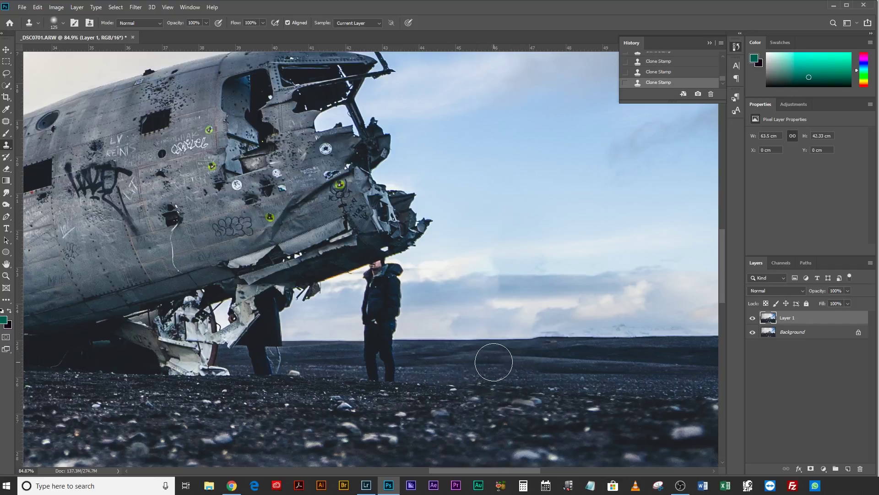
alt+click(517, 366)
drag(495, 359, 486, 364)
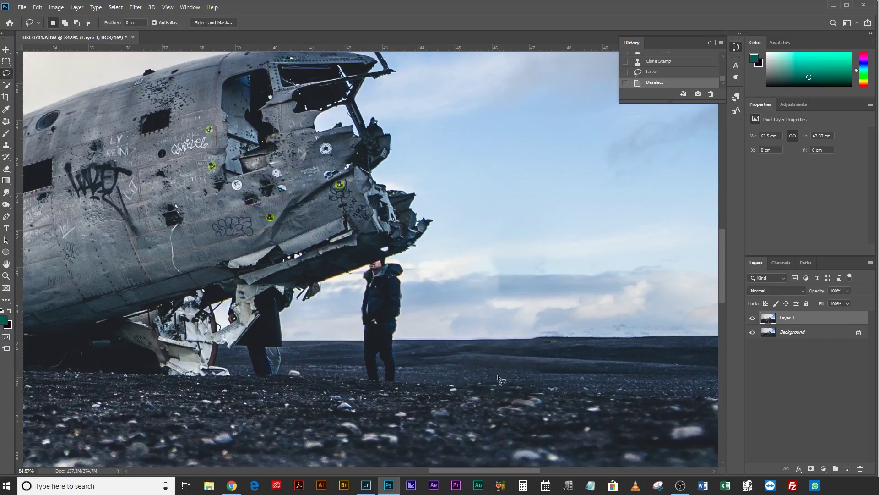
- Lasso the remaining uneven ground patch in front of the plane and blend it with a Content-Aware fill
drag(502, 375, 501, 366)
drag(500, 383, 498, 384)
key(shift+F5)
key(Return)
key(ctrl+d)
- Lasso the person in the blue jacket and white hat behind the plane and remove them with a Content-Aware fill
key(ctrl+0)
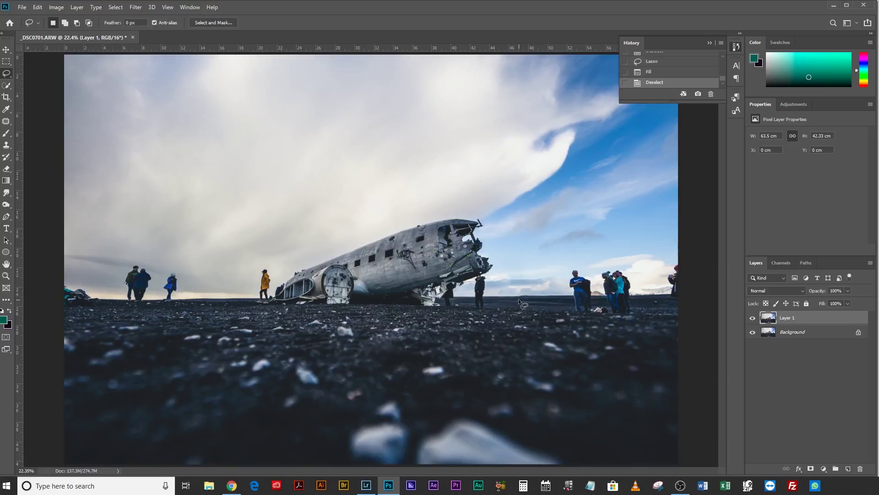
drag(431, 330, 397, 340)
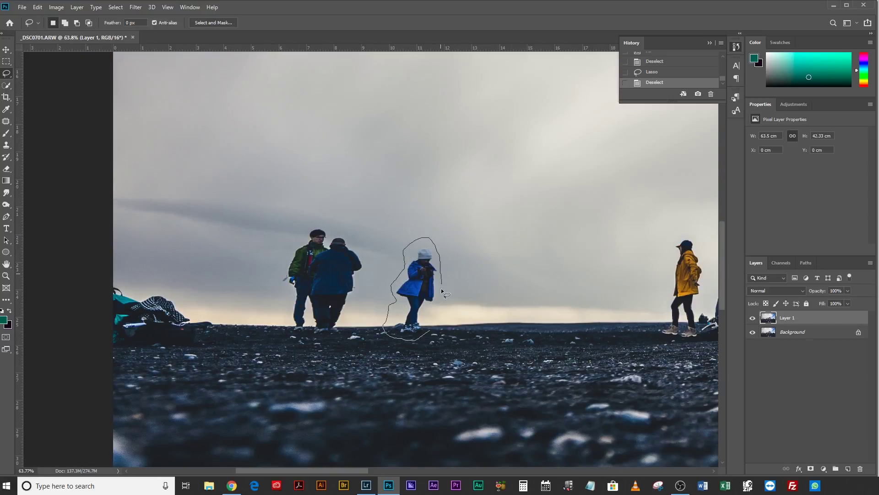
drag(428, 316, 429, 326)
key(shift+F5)
key(Return)
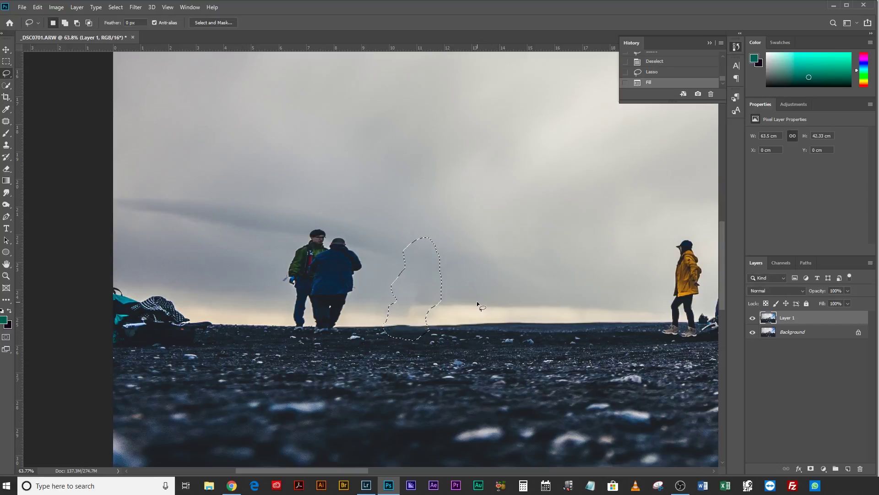
key(ctrl+d)
- Smooth the sky where the person in the white hat stood with the Clone Stamp tool at 250 px
key(s)
click(407, 279)
click(407, 268)
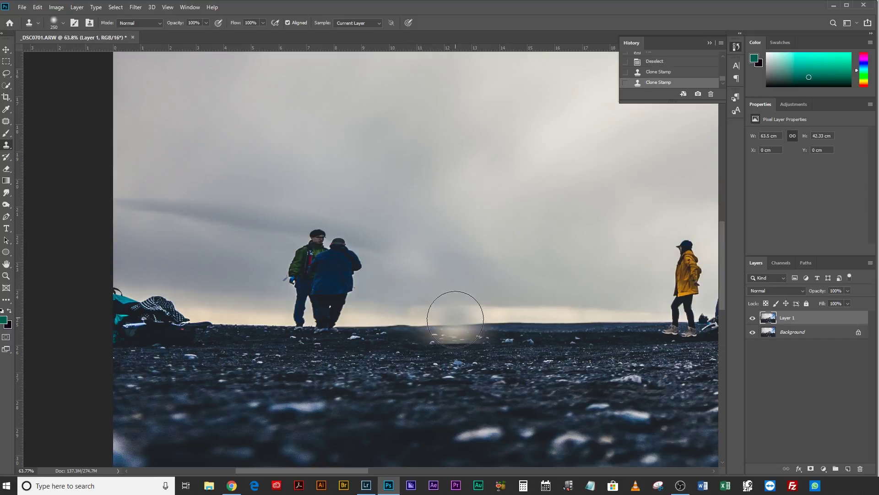
- Lasso the pair in the green and dark blue jackets and remove them with a Content-Aware fill
key(l)
drag(365, 301, 366, 303)
key(shift+F5)
key(Return)
key(ctrl+d)
key(s)
click(354, 262)
key(ctrl+z)
- Lasso the pile of gear at the photo's left edge and remove it with a Content-Aware fill
key(l)
mouse_move(186, 308)
mouse_down()
mouse_move(213, 307)
mouse_move(201, 300)
mouse_up()
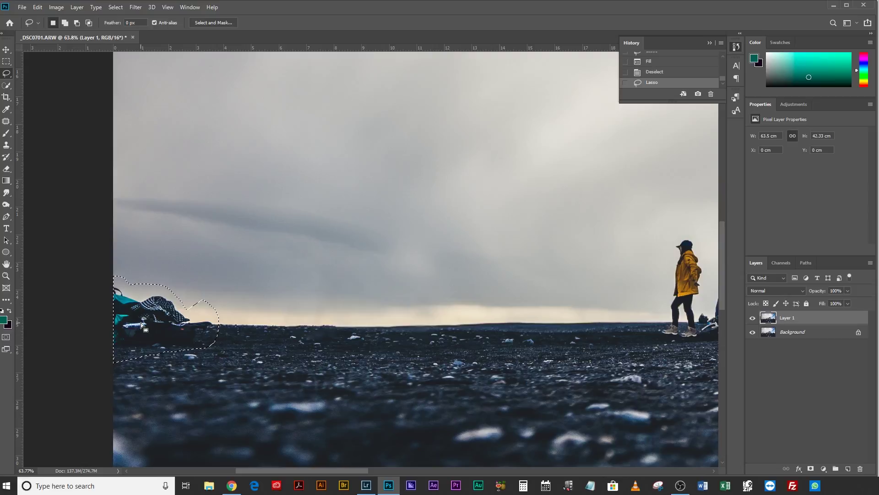
key(shift+F5)
key(Return)
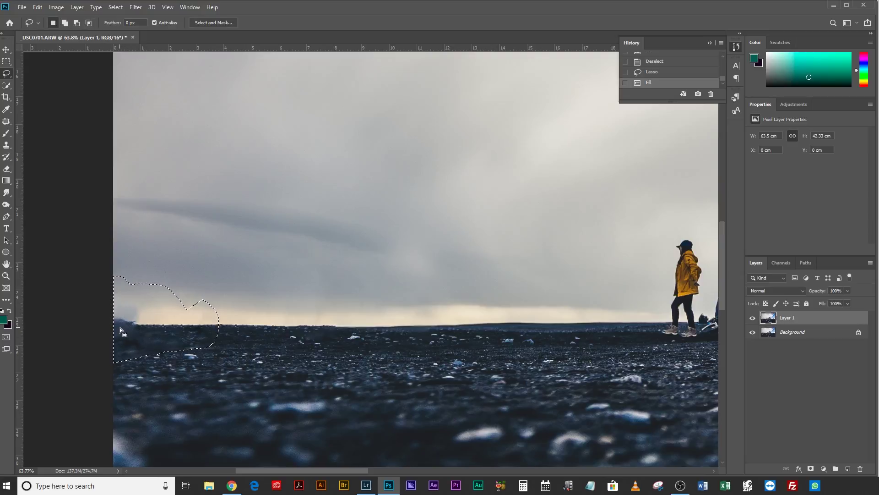
key(ctrl+d)
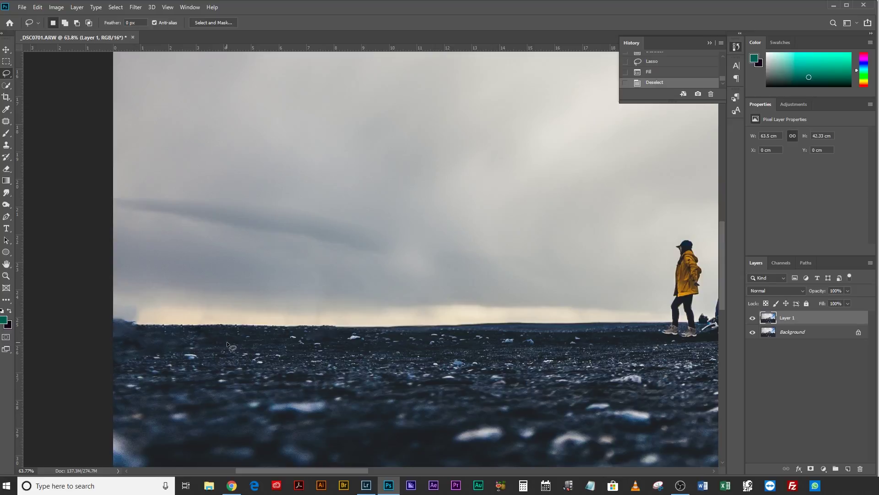
- Clone over the smudge left on the horizon at the photo's left edge with the Clone Stamp tool at 250 px
key(s)
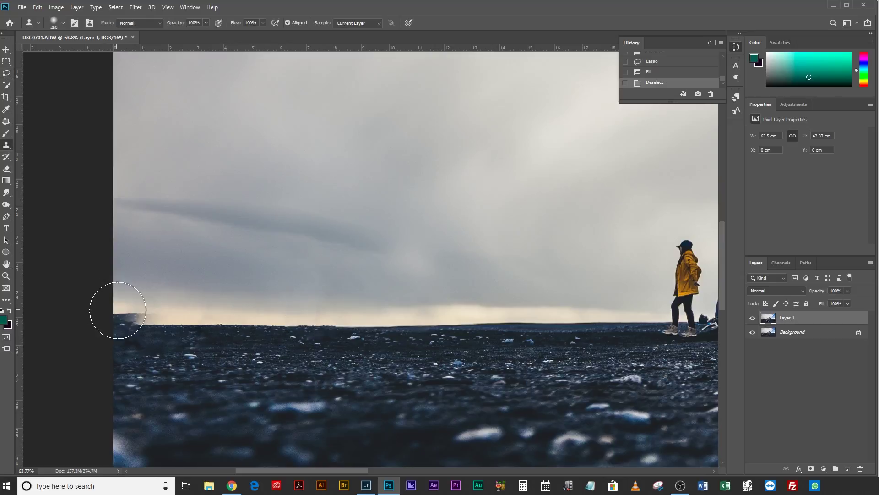
mouse_move(127, 323)
mouse_down()
mouse_move(134, 348)
mouse_move(159, 358)
mouse_up()
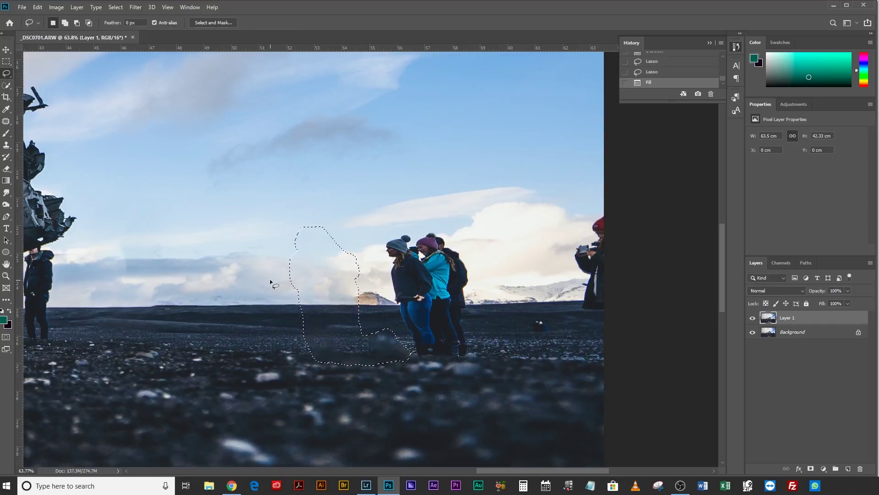
- Deselect the filled area beside the trio in knit hats and smooth its sky with the Clone Stamp tool at 125 px
key(ctrl+d)
key(s)
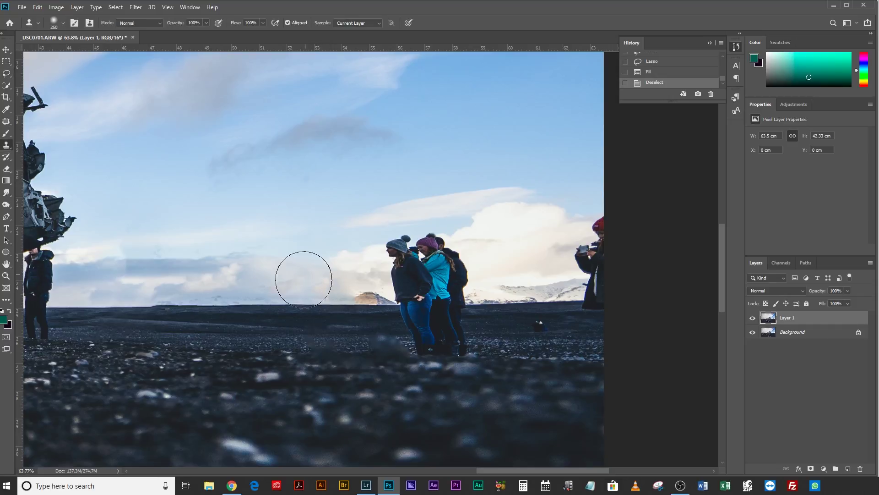
key(bracketleft)
key(bracketleft)
key(bracketleft)
key(bracketleft)
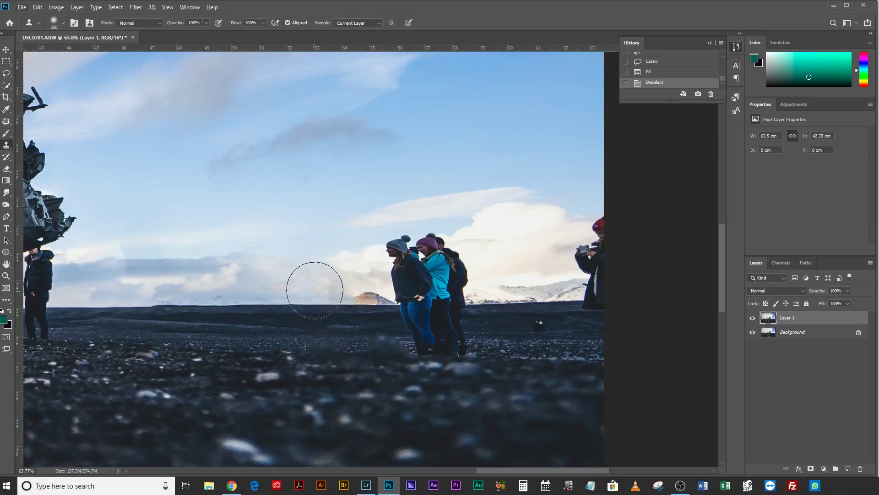
drag(358, 281, 328, 282)
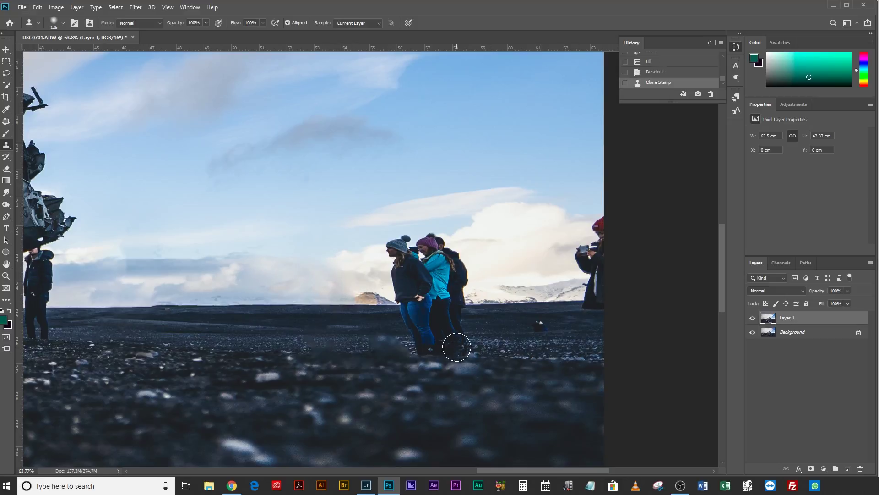
- Clone clean gravel over the blurry ground patch beside the trio's feet with the Clone Stamp tool
alt+click(241, 347)
drag(326, 347, 313, 345)
click(313, 345)
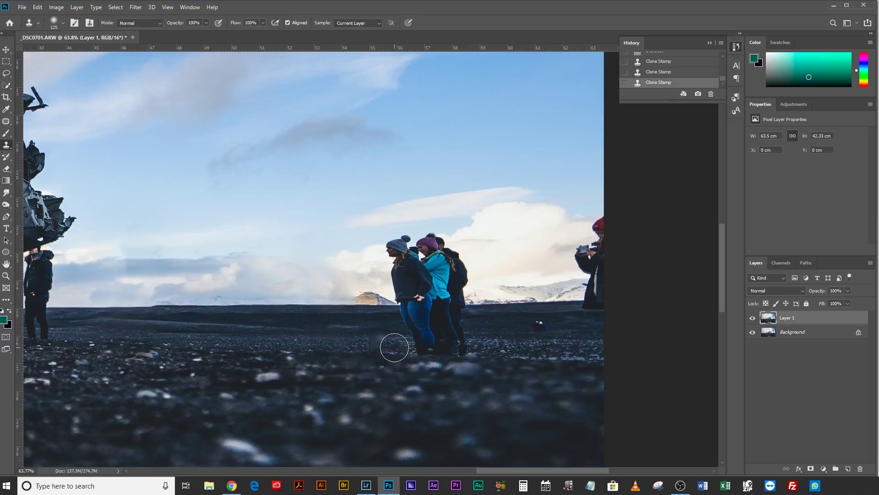
- Lasso the small dark object on the ground between the trio and the red-hatted photographer and remove it with a Content-Aware fill
key(l)
mouse_move(548, 318)
mouse_down()
mouse_move(534, 338)
mouse_move(547, 319)
mouse_up()
key(shift+BackSpace)
key(Return)
key(ctrl+d)
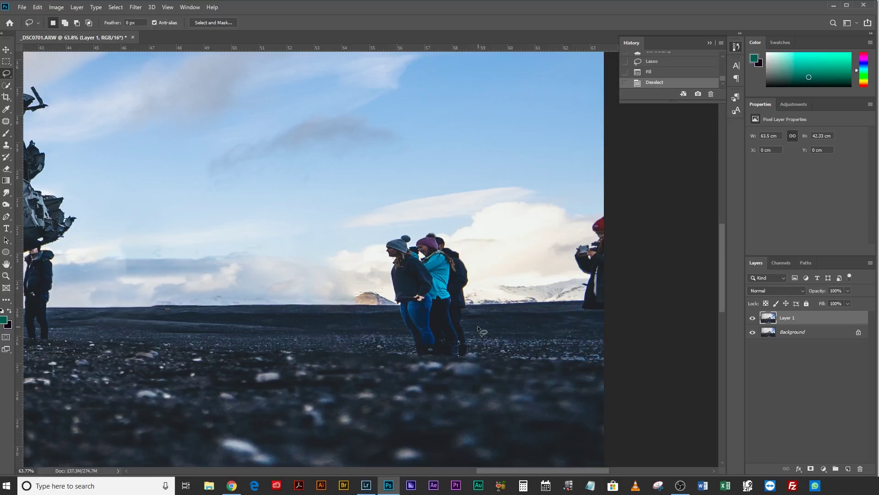
- Lasso the trio in knit hats and remove them with a Content-Aware fill
mouse_move(467, 339)
mouse_down()
mouse_move(442, 374)
mouse_move(474, 355)
mouse_up()
key(i)
key(l)
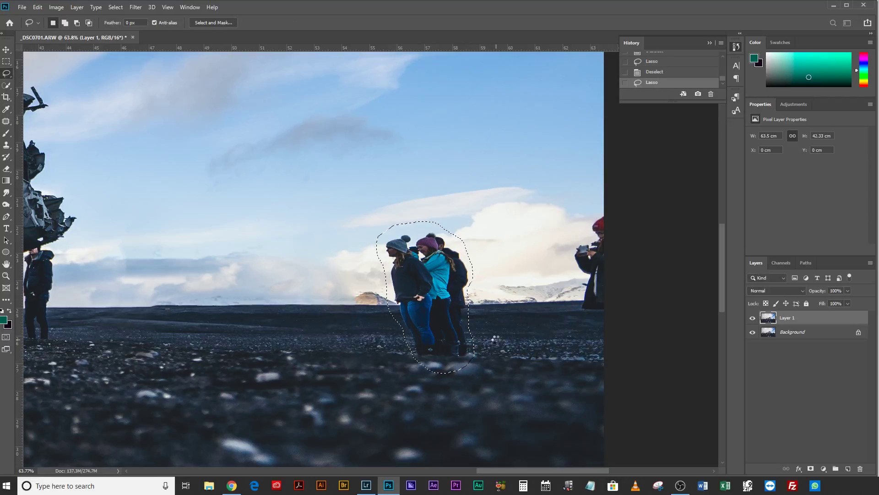
key(shift+BackSpace)
key(Return)
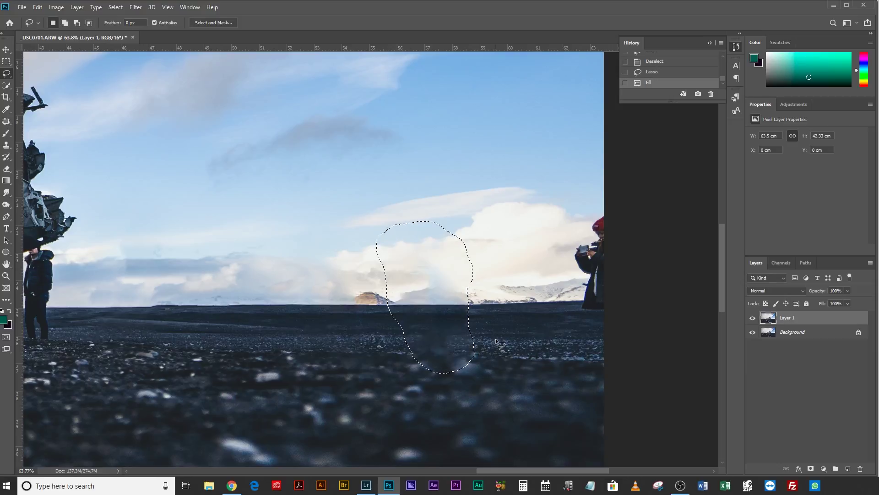
key(ctrl+d)
- Blend the ground and horizon where the trio stood using the Clone Stamp tool at 200 px and a Content-Aware fill
key(s)
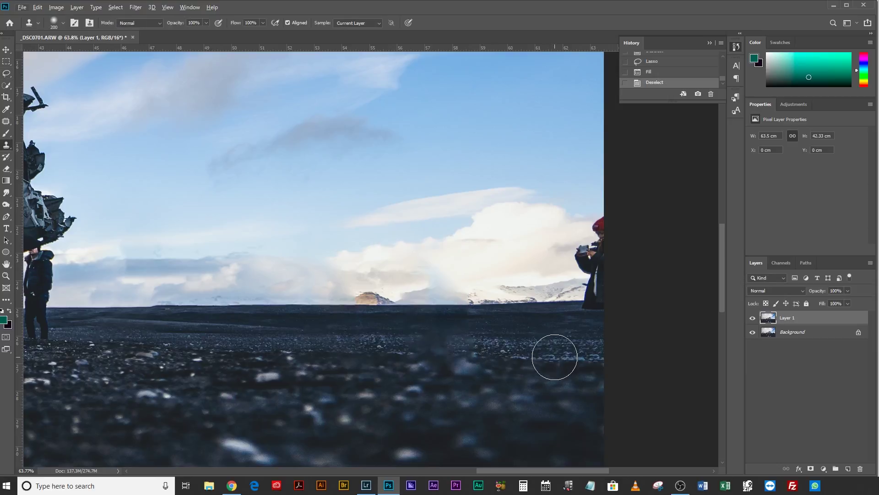
alt+click(554, 358)
drag(451, 354, 426, 358)
alt+click(505, 309)
mouse_move(468, 311)
mouse_down()
mouse_move(448, 311)
mouse_move(486, 340)
mouse_up()
key(l)
key(shift+BackSpace)
key(ctrl+d)
key(s)
key(ctrl+0)
- Lasso the photographer in the red hat at the photo's right edge and remove them with a Content-Aware fill
key(l)
drag(684, 258, 687, 265)
key(shift+BackSpace)
key(Return)
key(ctrl+d)
- Lasso the person in dark clothes below the wreck's torn raised end and remove them with a Content-Aware fill
scroll(487, 276, up, 8)
drag(442, 290, 451, 278)
key(shift+BackSpace)
key(Return)
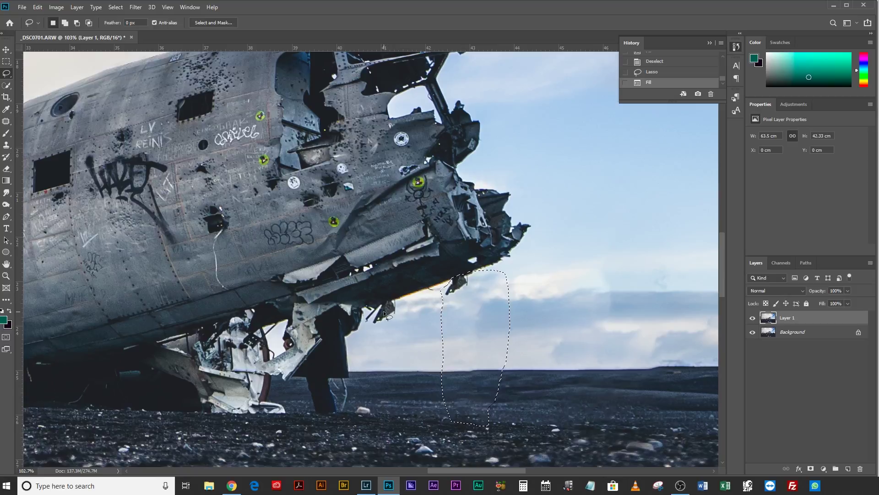
key(ctrl+d)
key(ctrl+0)
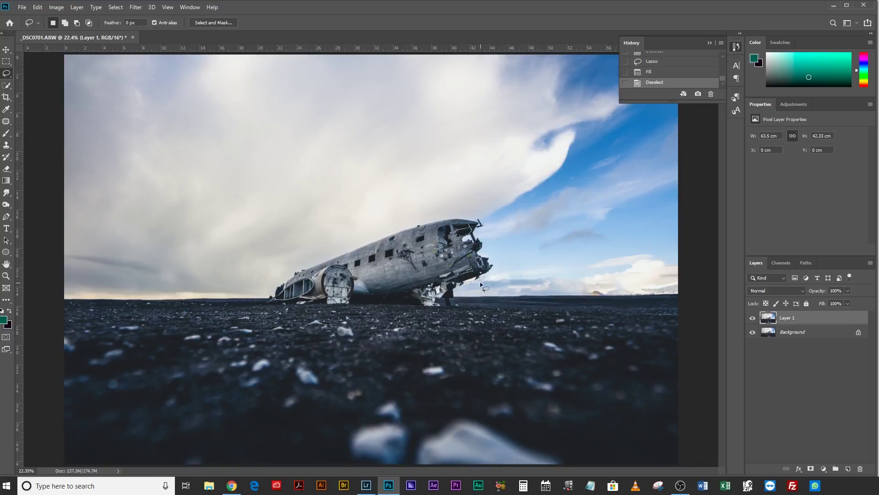
- Clone sky over the stray scrap hanging below the wreck's torn end with the Clone Stamp tool at 60 px
scroll(476, 278, up, 5)
scroll(476, 280, up, 10)
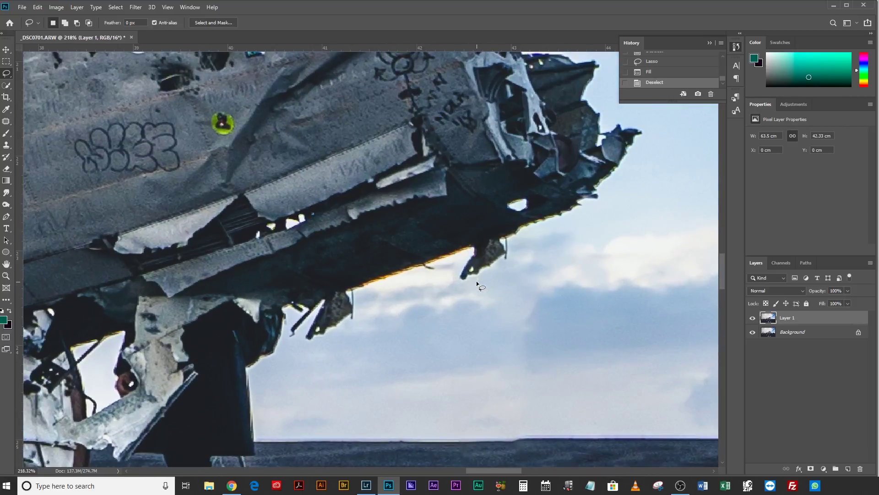
mouse_move(481, 276)
mouse_down()
mouse_move(472, 317)
mouse_move(412, 316)
mouse_move(364, 336)
mouse_up()
key(s)
key(bracketleft)
key(bracketleft)
key(bracketleft)
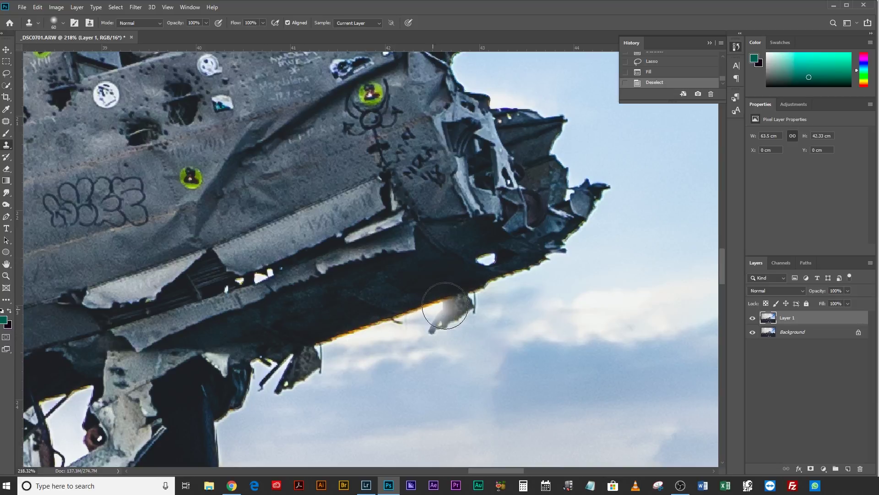
drag(464, 298, 439, 330)
key(ctrl+0)
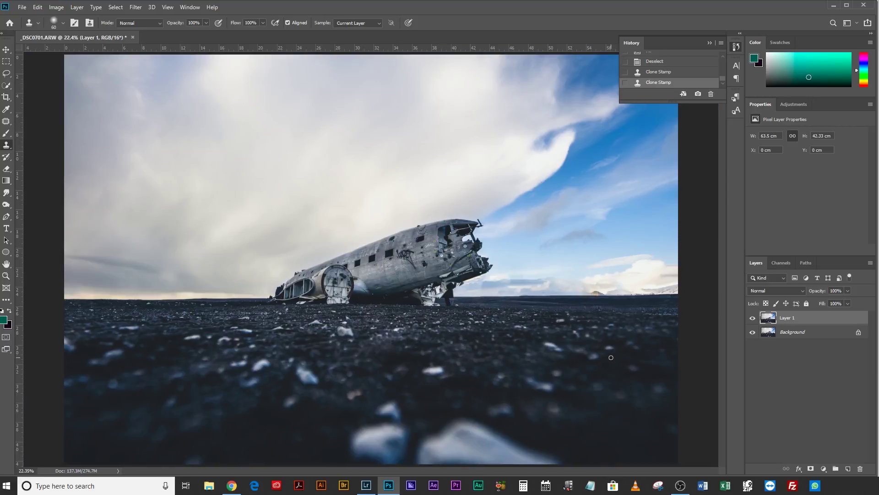
- Merge all visible layers into one, save the photo and switch to Lightroom
click(833, 378)
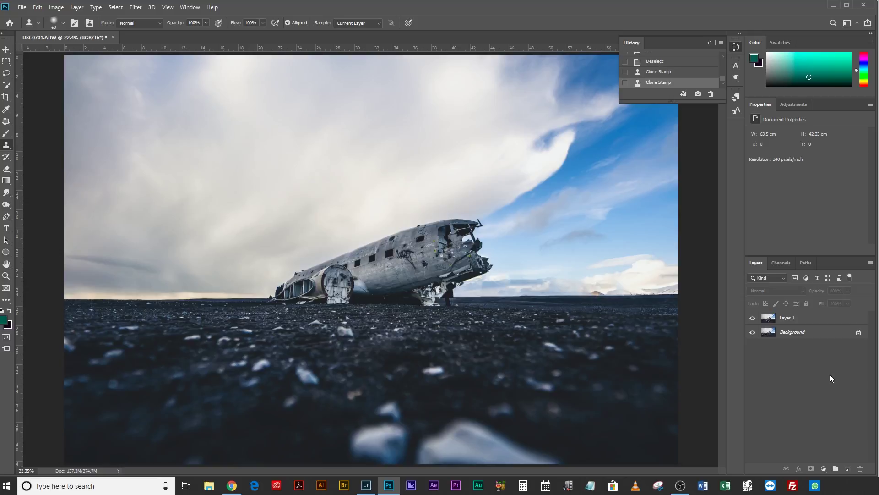
key(ctrl+shift+e)
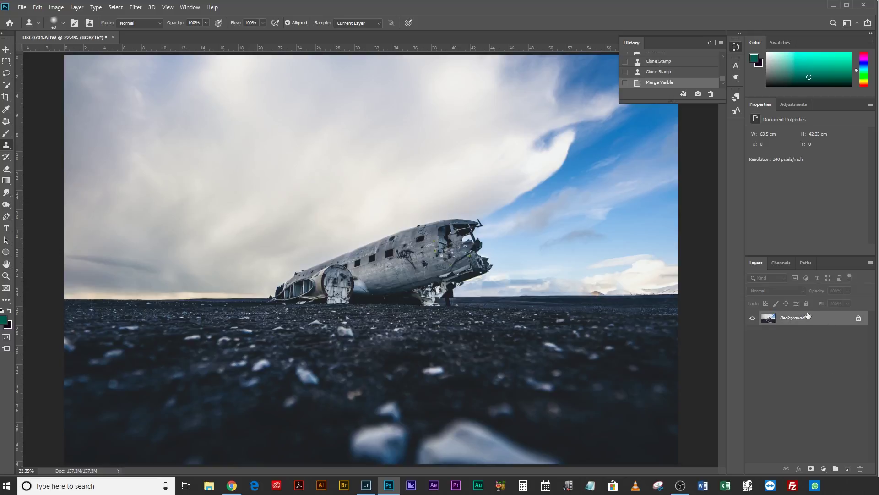
key(ctrl+s)
key(alt+Tab)
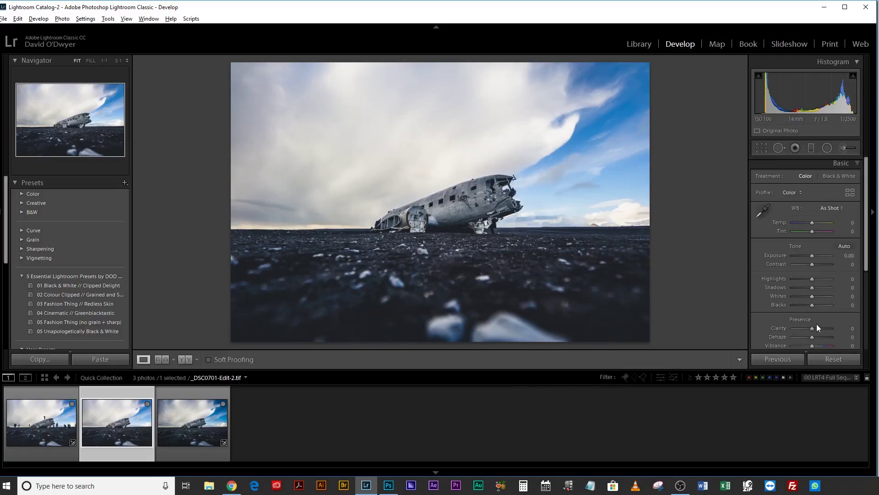
- Set the retouched photo's Clarity to +12 and Vibrance to +43
click(817, 327)
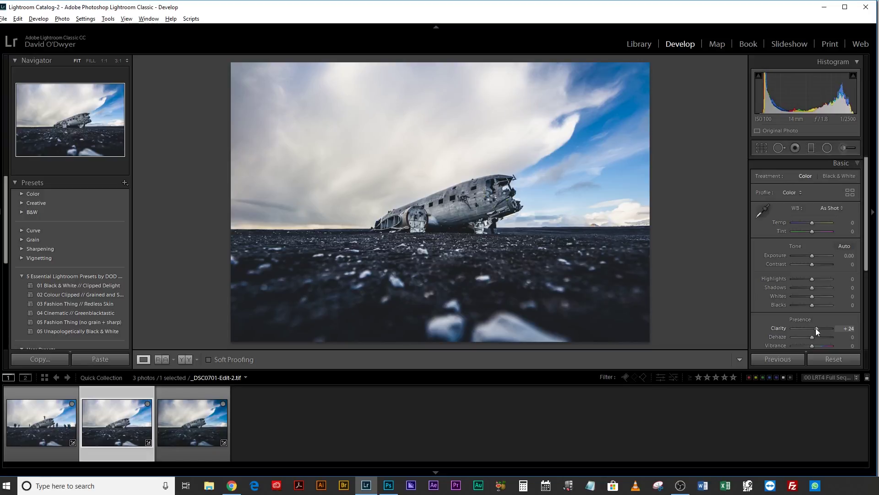
click(815, 329)
drag(818, 345, 820, 345)
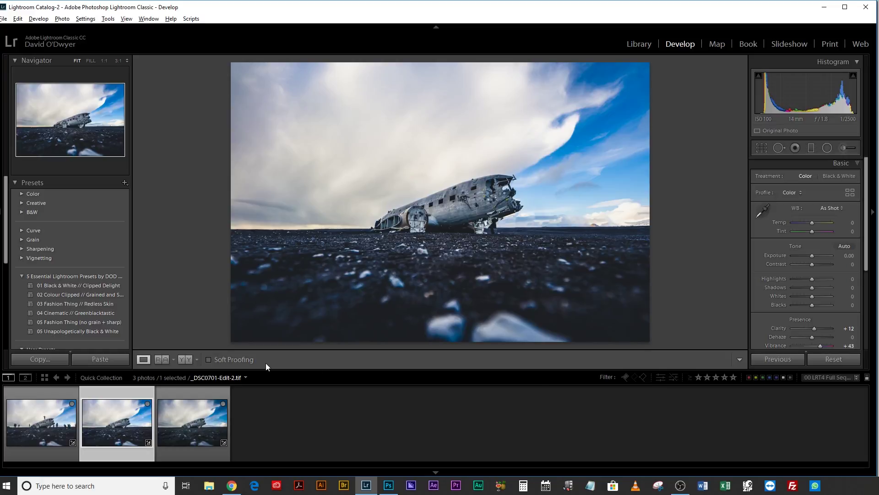
- Compare the retouched photo with the earlier edit _DSC0701-Edit.tif and return to _DSC0701-Edit-2.tif
click(193, 436)
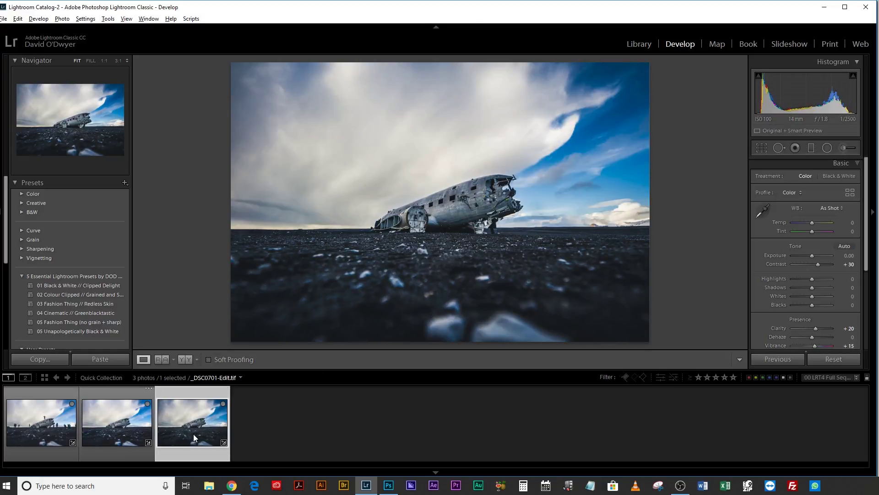
click(101, 417)
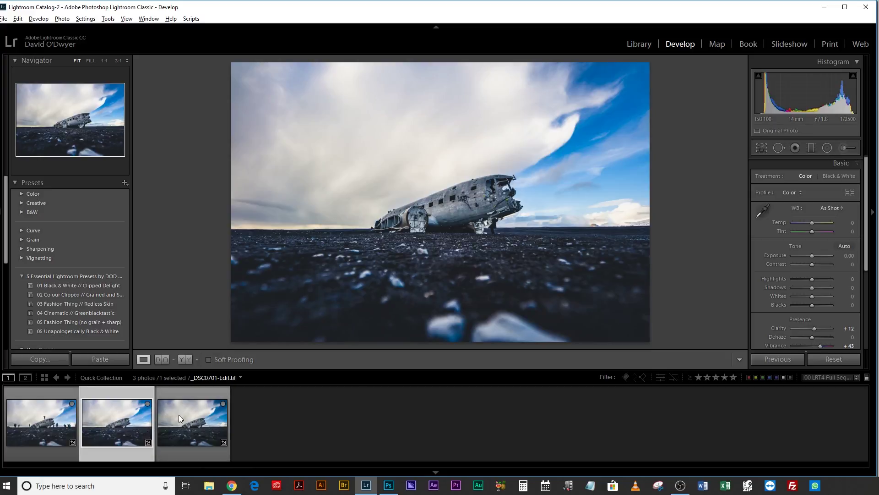